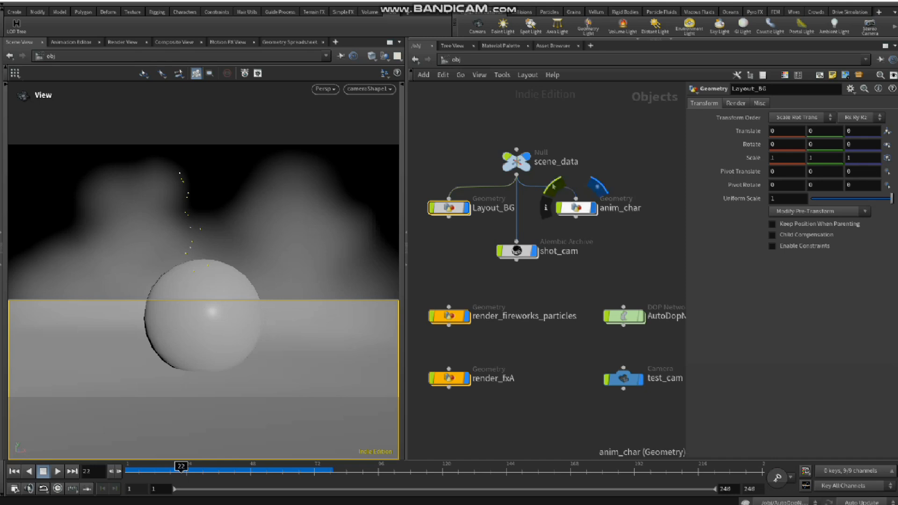
Step: Examine the scene nodes anim_char, render_fireworks_particles, AutoDopNetwork and render_fxA in the object network
left_click(594, 208)
left_click(577, 208)
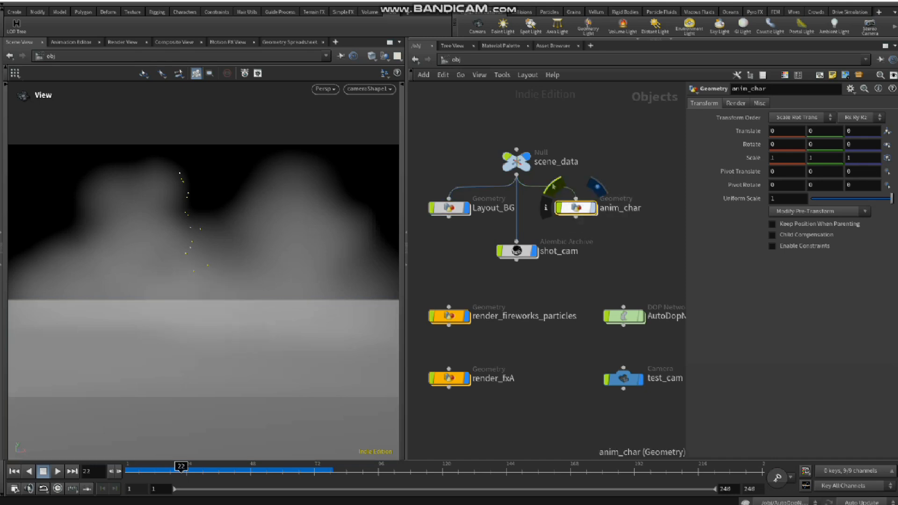
left_click(597, 187)
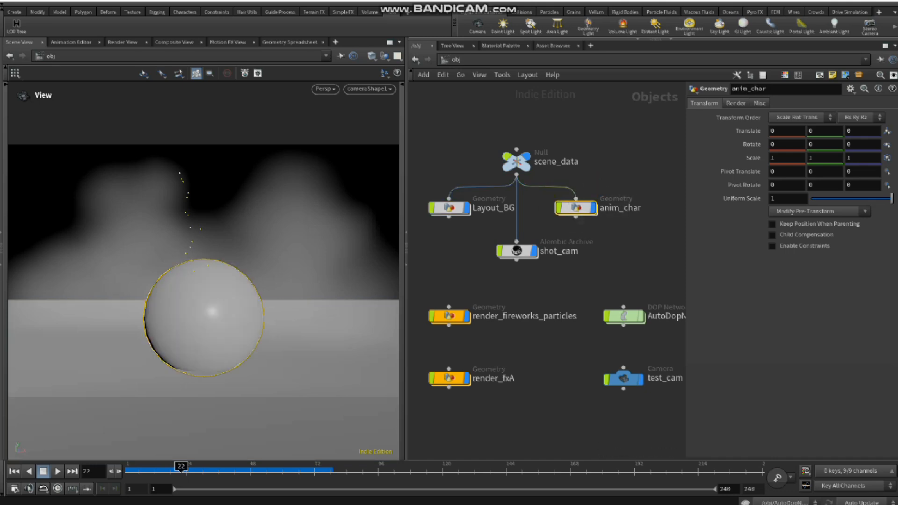
middle_click_drag(520, 273, 517, 253)
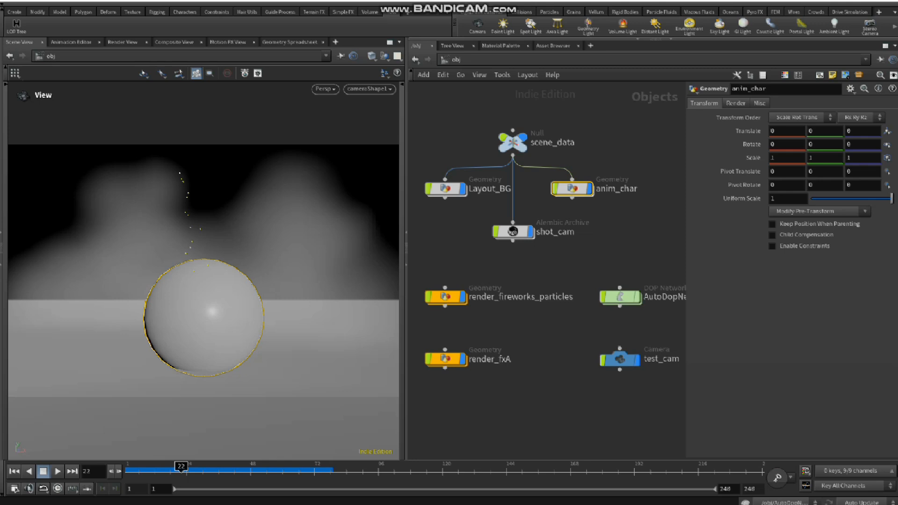
middle_click_drag(529, 269, 527, 263)
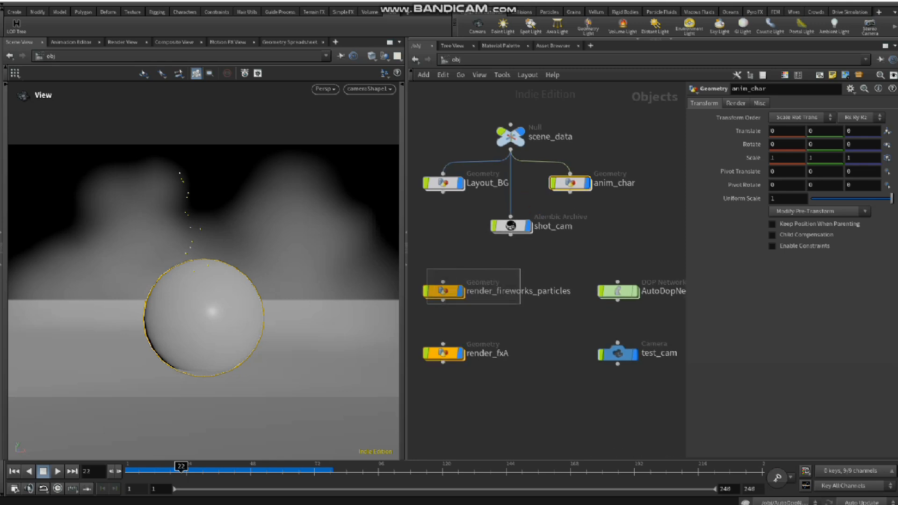
left_click(443, 291)
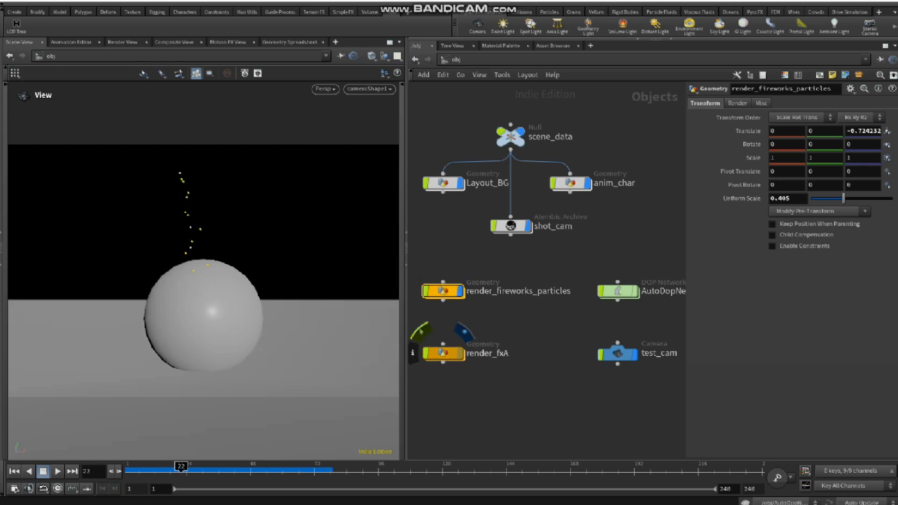
left_click(617, 291)
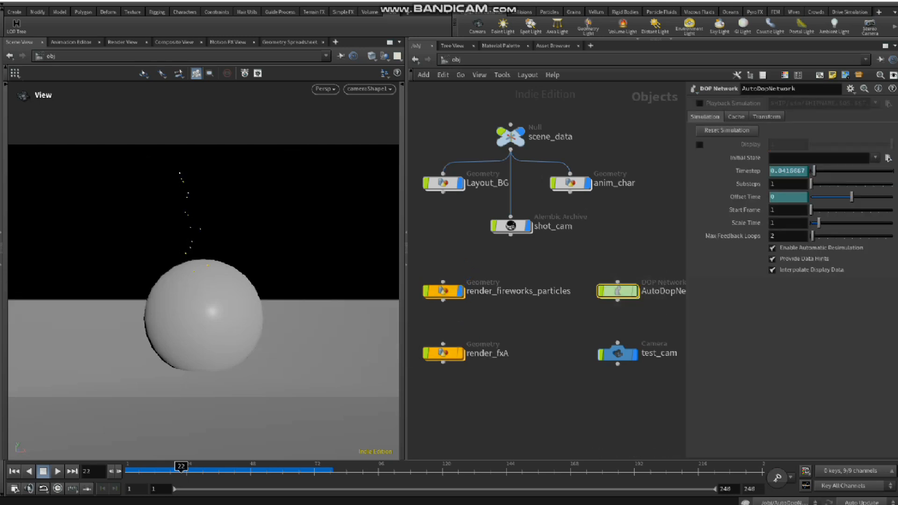
left_click(443, 291)
left_click(443, 353)
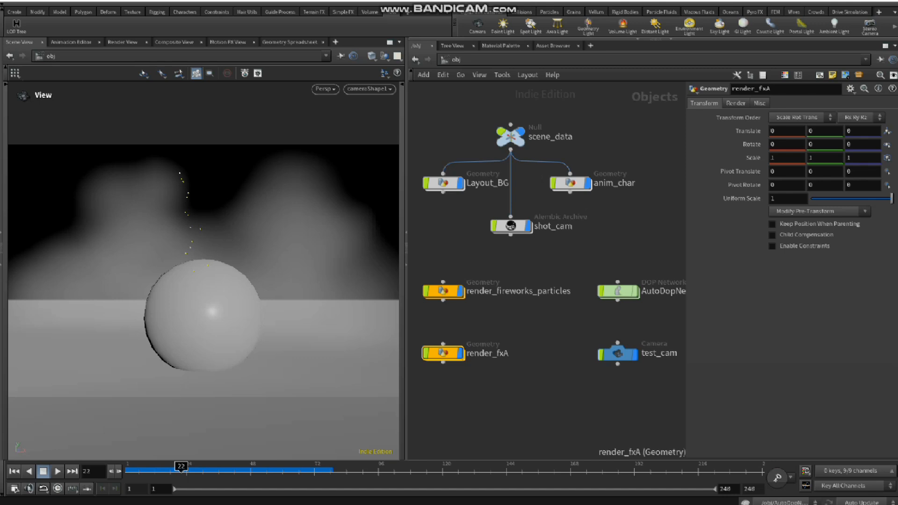
middle_click_drag(546, 266, 549, 279)
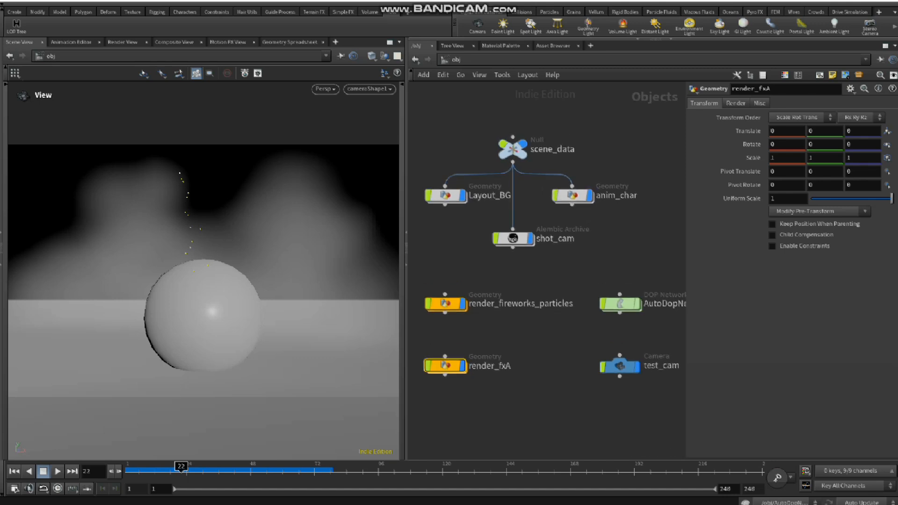
middle_click_drag(548, 274, 547, 279)
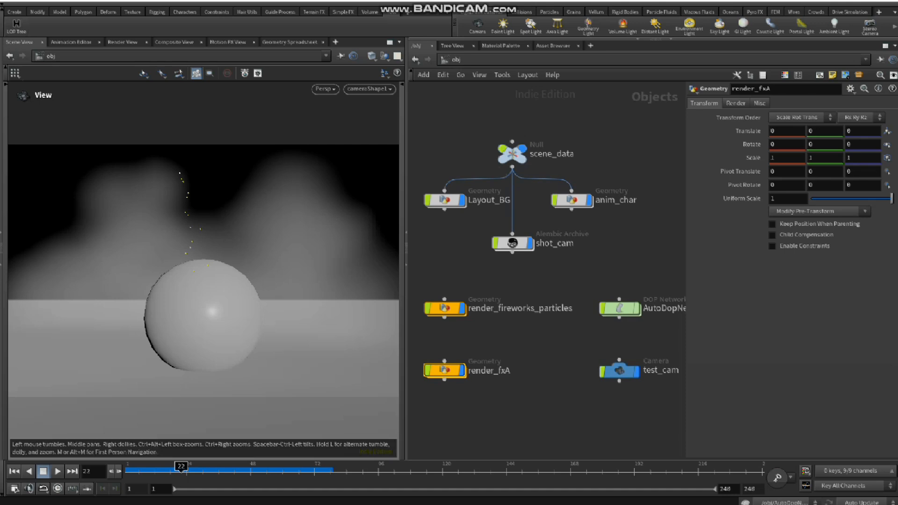
Step: Open the LOP Tree Builder and place its window over the viewport, clear of the node network
left_click(17, 26)
left_click_drag(327, 80, 156, 95)
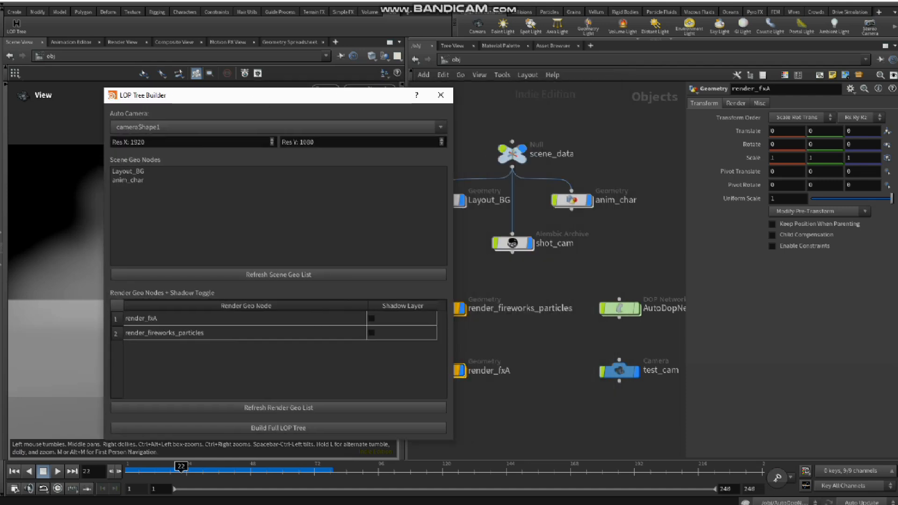
left_click_drag(262, 95, 201, 100)
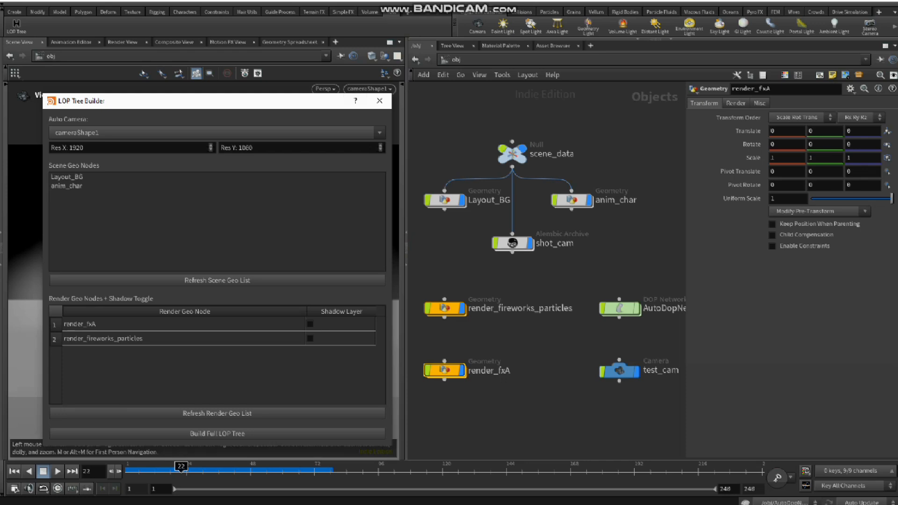
left_click_drag(262, 103, 265, 89)
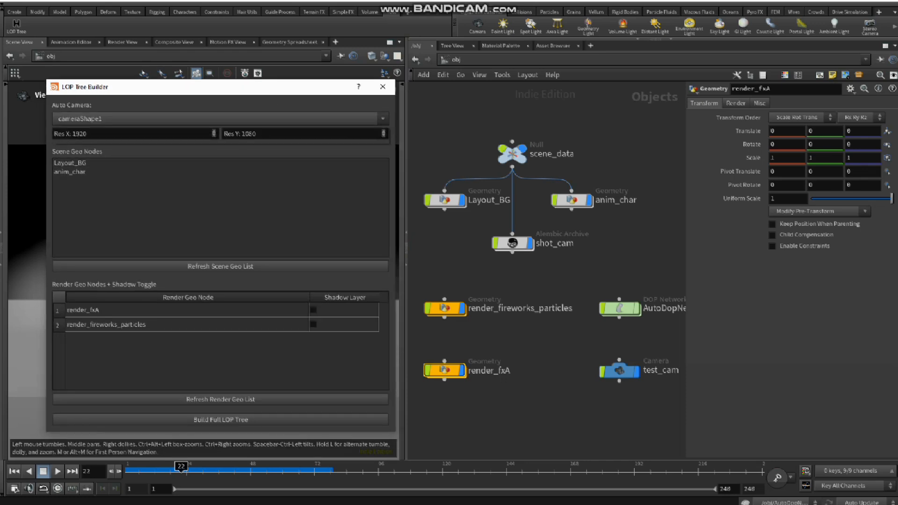
Step: Choose cameraShape1 as the auto camera and check the X and Y resolution values
left_click(220, 118)
left_click(221, 130)
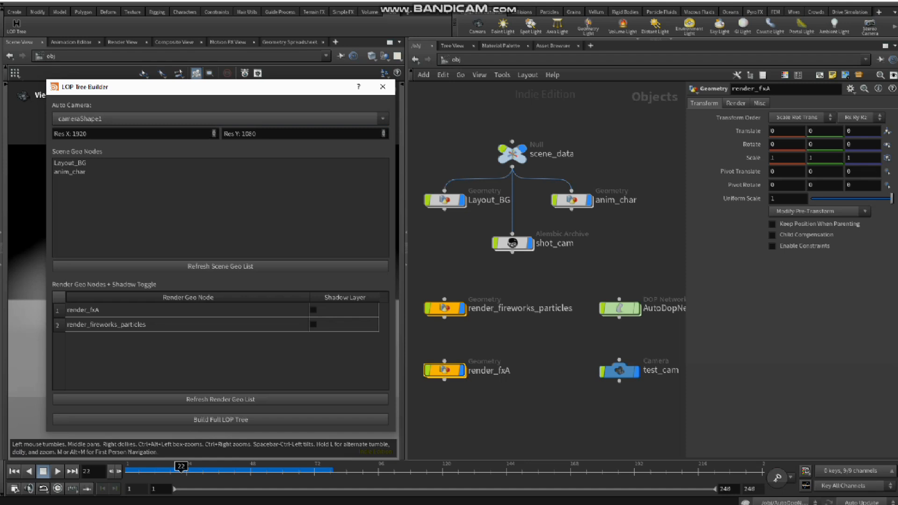
left_click(221, 119)
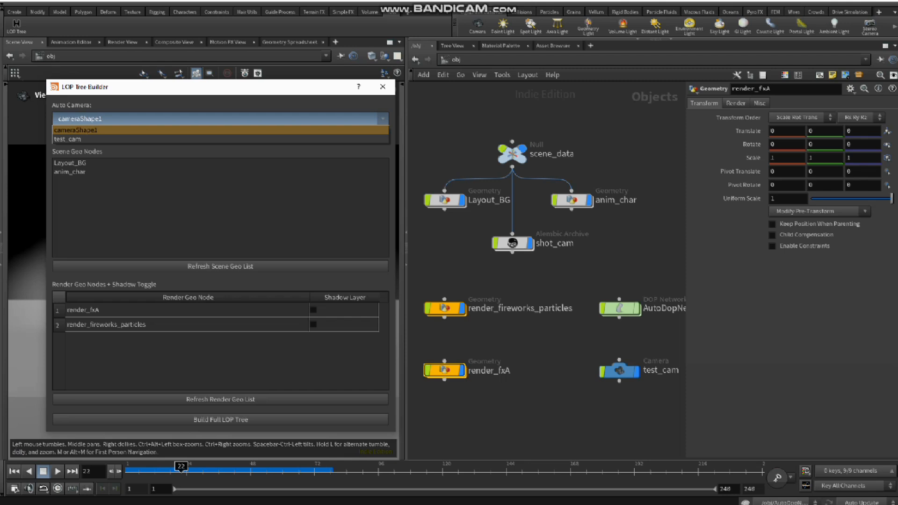
left_click(220, 130)
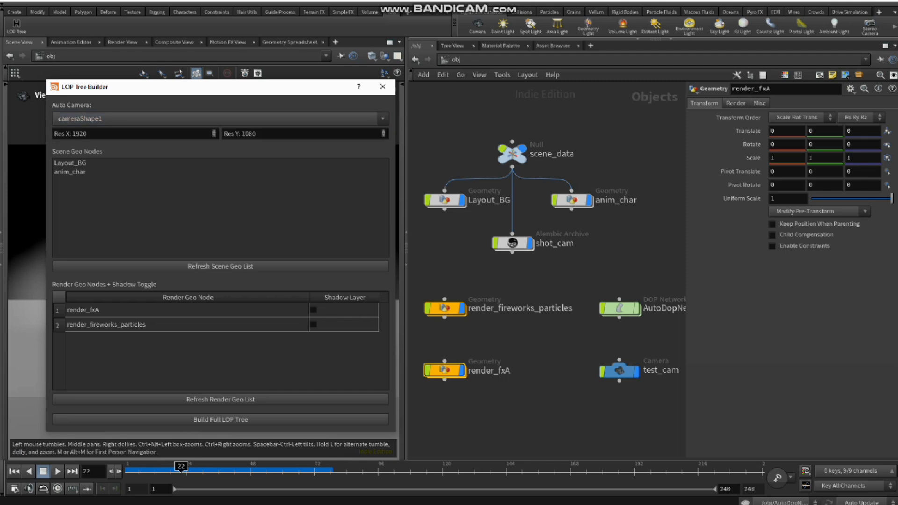
left_click_drag(88, 134, 66, 133)
left_click_drag(256, 133, 228, 134)
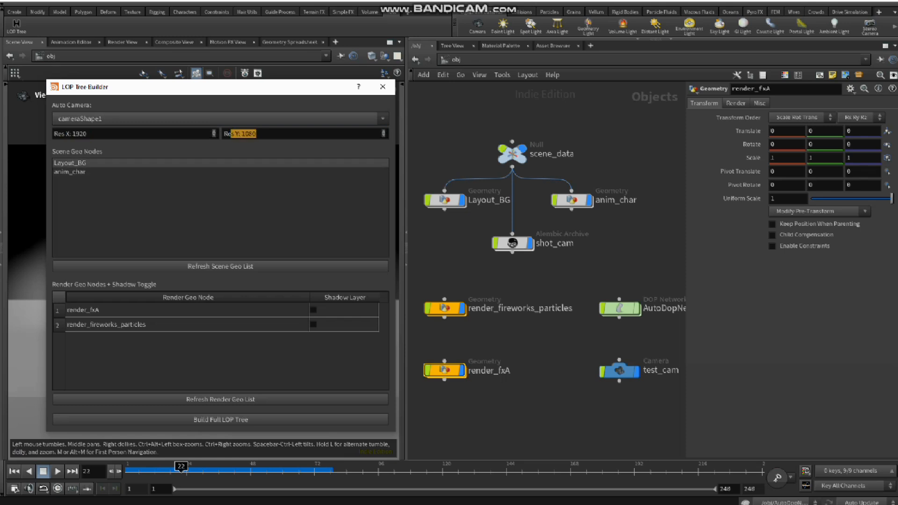
Step: Locate the Layout_BG and anim_char nodes in the network and select Layout_BG among the scene geo nodes
left_click_drag(471, 231, 436, 187)
left_click_drag(633, 230, 576, 186)
left_click(84, 163)
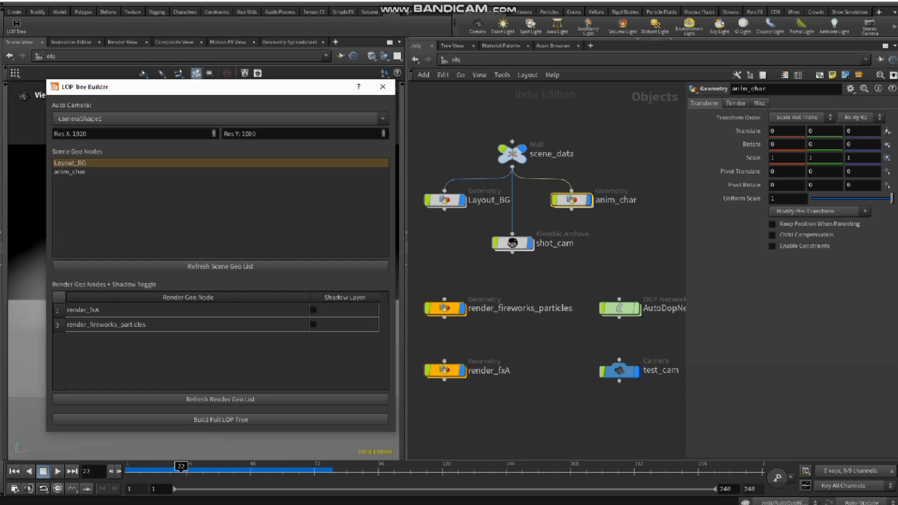
Step: Locate both render nodes in the network and select render_fxA and render_fireworks_particles among the render geo nodes
left_click(445, 308)
left_click(445, 370)
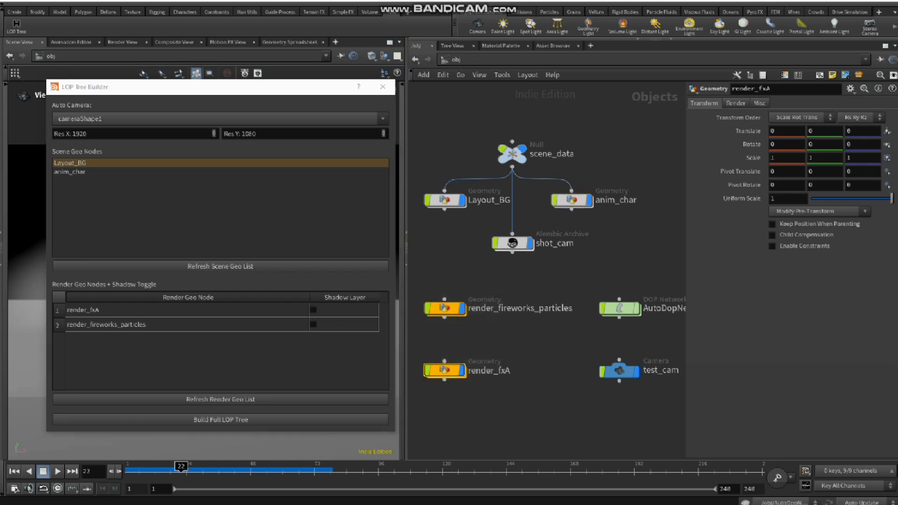
left_click(187, 310)
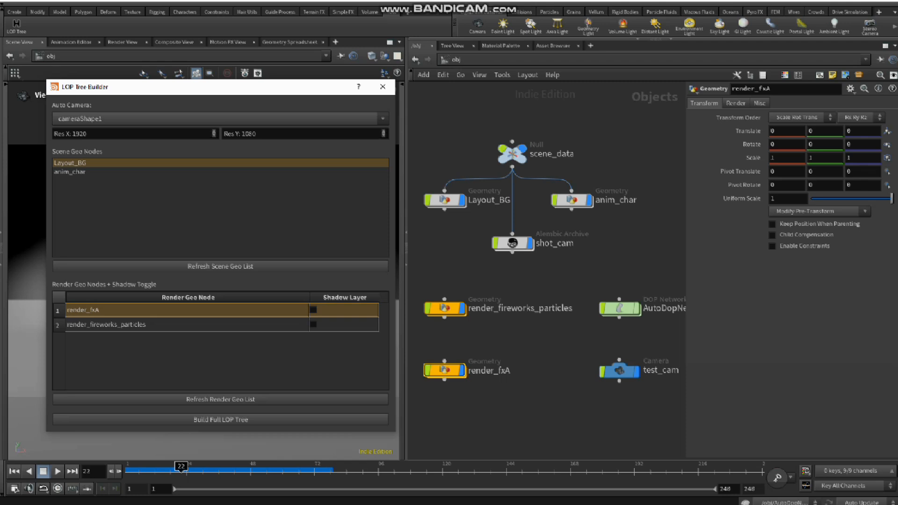
left_click(188, 324, "shift")
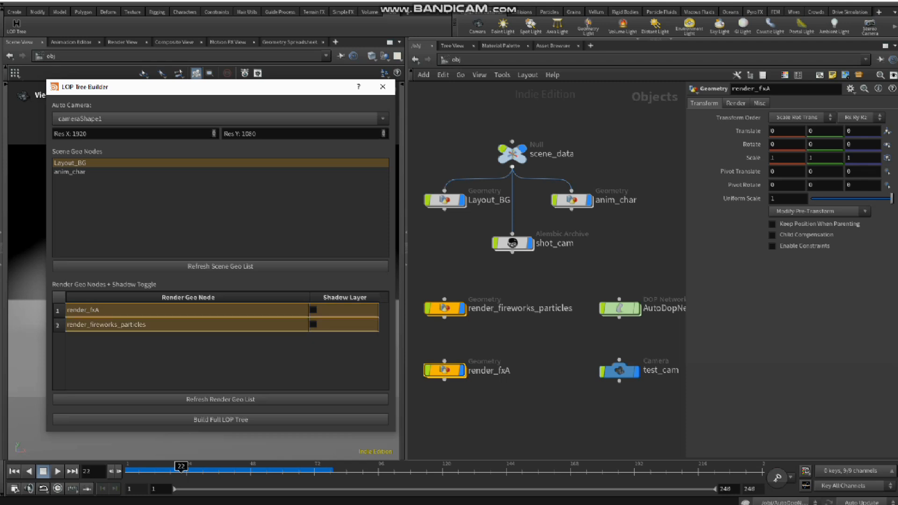
Step: Switch the network view from the object level to the Solaris stage
left_click(459, 60)
left_click(504, 139)
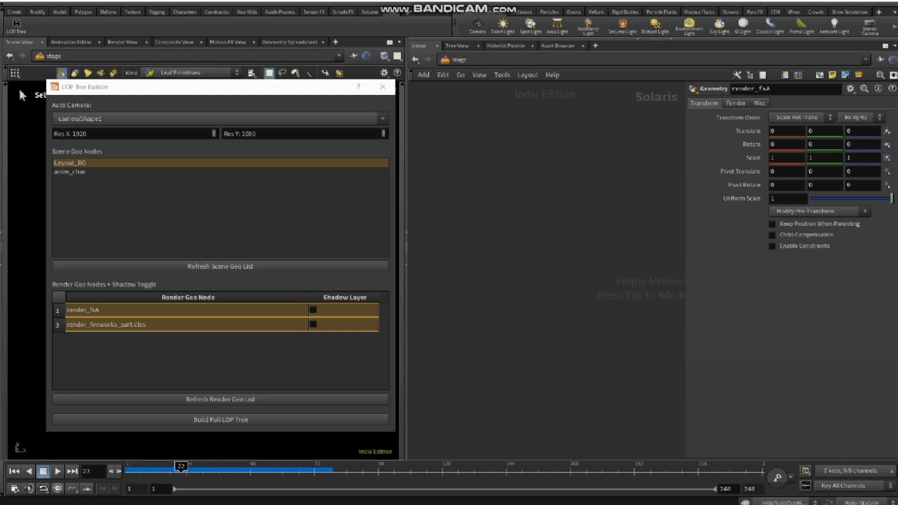
key("g")
Step: Build the full LOP tree with anim_char added to the scene geo selection and the shadow layer enabled for render_fireworks_particles
left_click(314, 325)
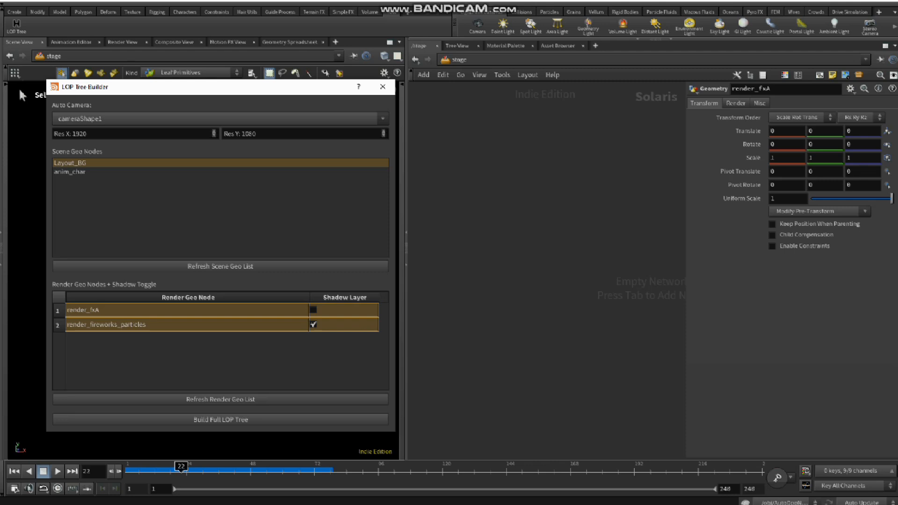
left_click(75, 172)
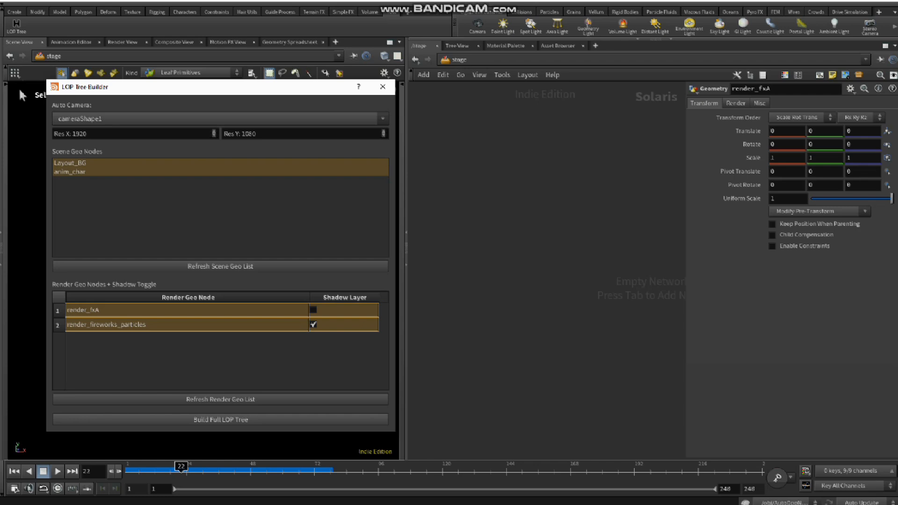
left_click(220, 420)
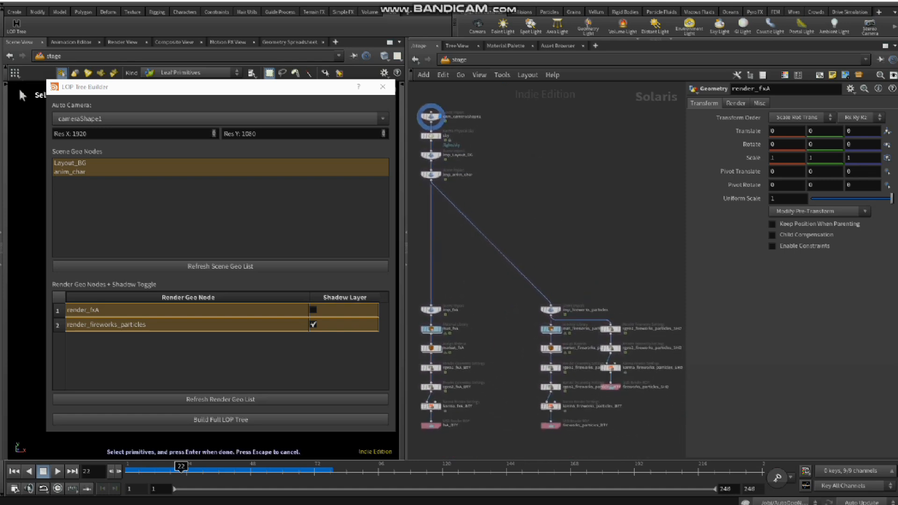
Step: Inspect the shared upper nodes of the generated tree: the camera import, the sky, and the Layout_BG and anim_char imports
left_click_drag(503, 232, 503, 232)
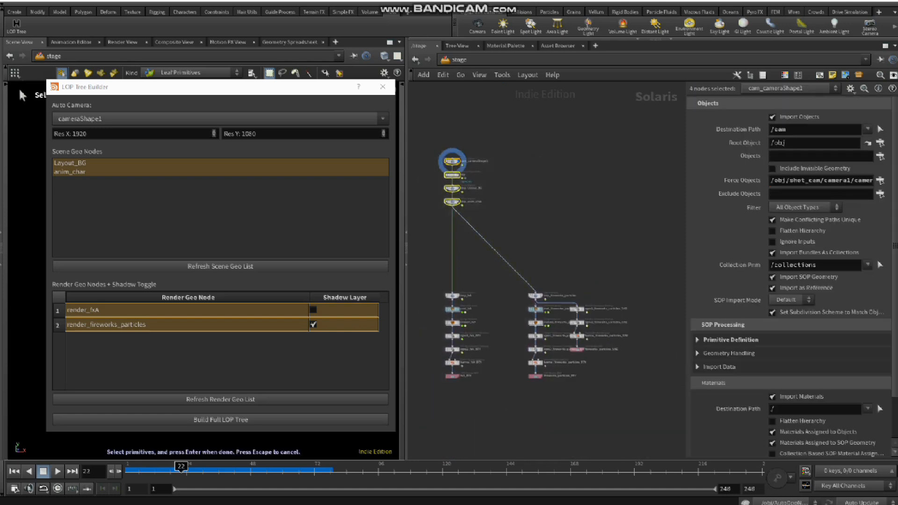
left_click_drag(453, 161, 497, 214)
scroll(544, 235, "up", 3)
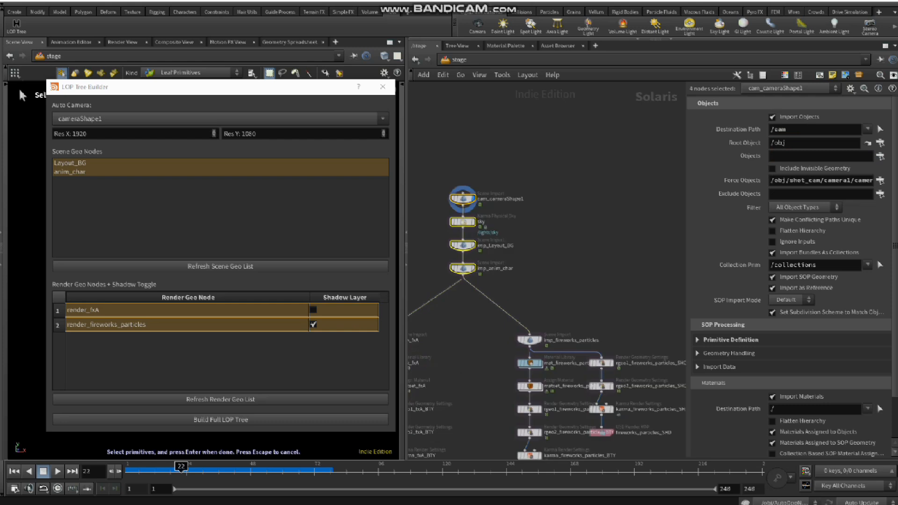
middle_click_drag(544, 234, 551, 214)
left_click_drag(520, 151, 442, 188)
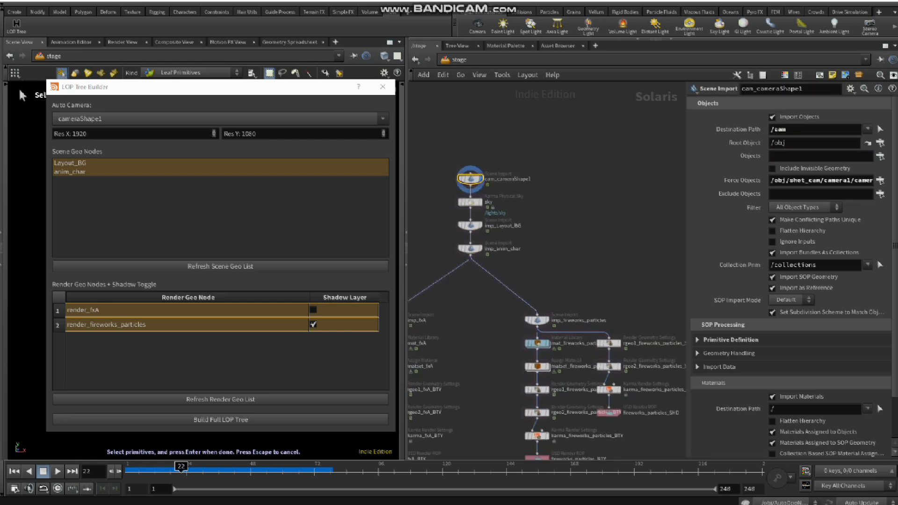
left_click_drag(687, 211, 622, 210)
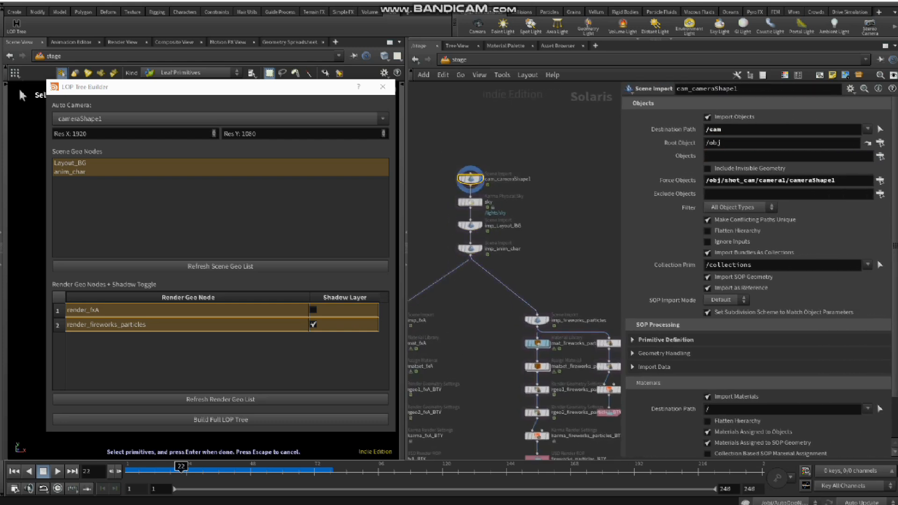
middle_click_drag(557, 206, 558, 169)
left_click_drag(526, 157, 437, 179)
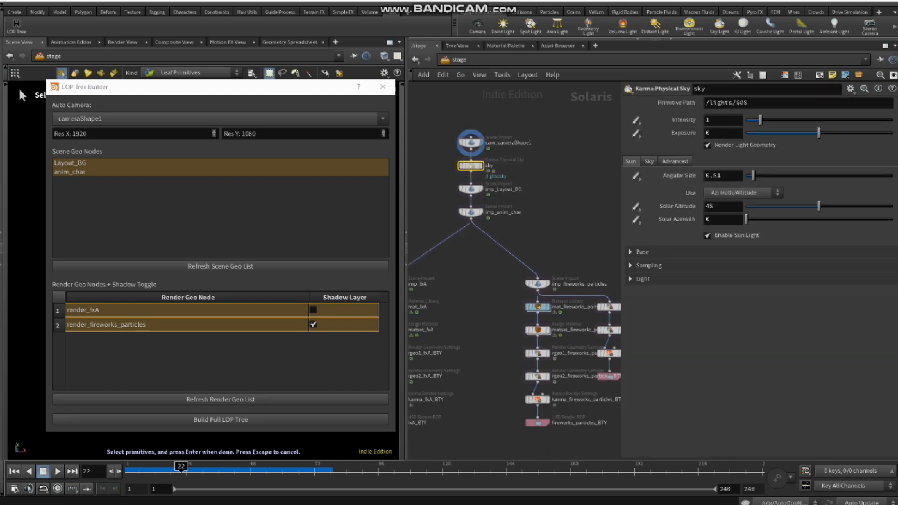
middle_click_drag(557, 211, 558, 181)
left_click_drag(524, 173, 431, 153)
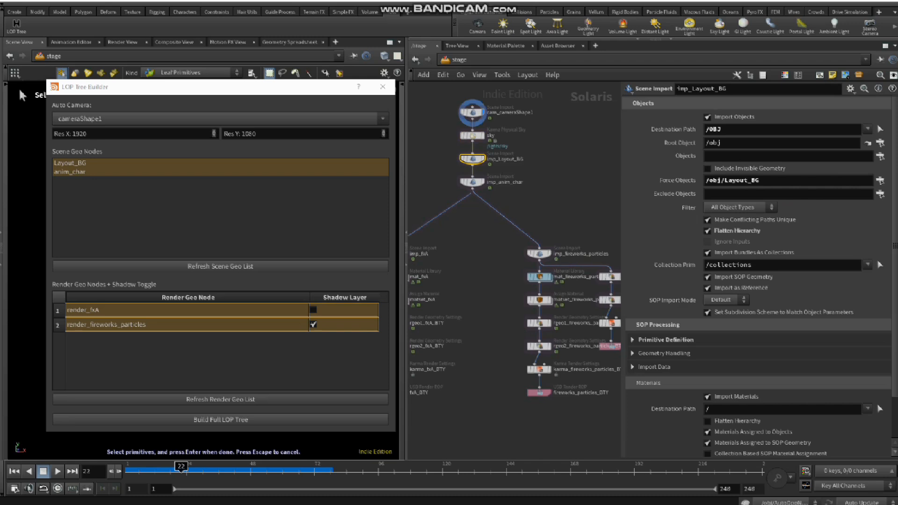
left_click_drag(529, 195, 461, 168)
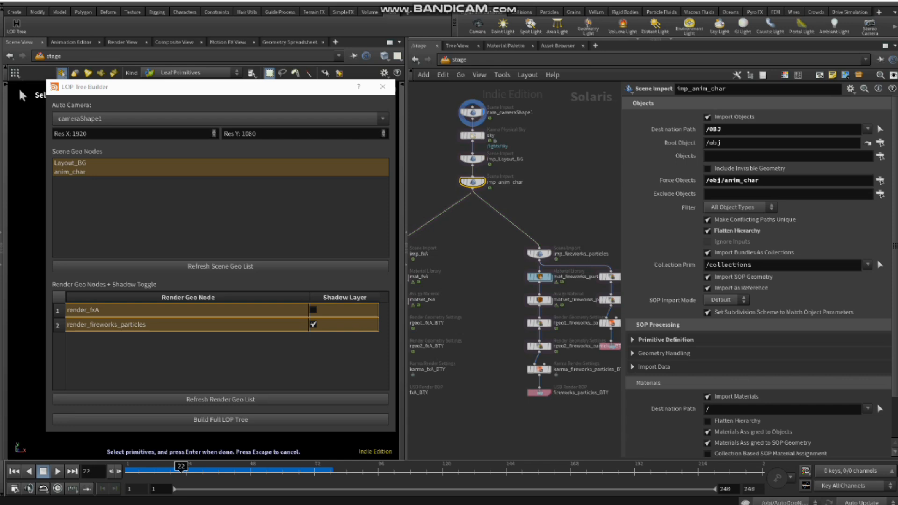
Step: Inspect the settings of the imp_fxA scene import and the mat_fxA material library in the fxA branch
scroll(482, 250, "down", 2)
middle_click_drag(482, 251, 506, 207)
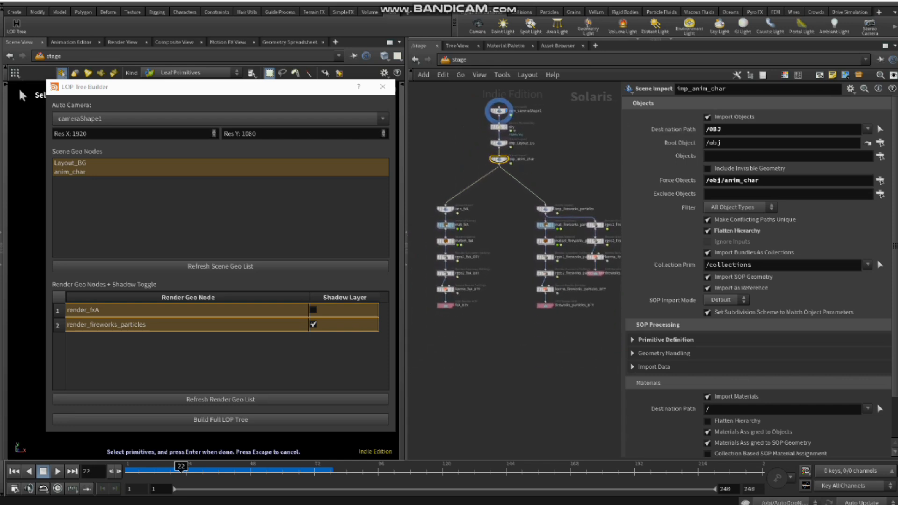
scroll(481, 253, "up", 3)
middle_click_drag(482, 253, 530, 228)
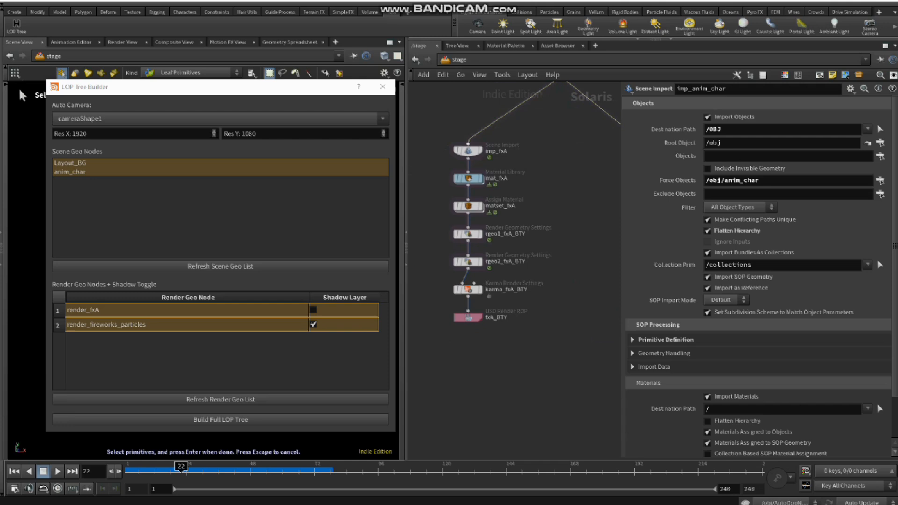
left_click_drag(438, 140, 493, 161)
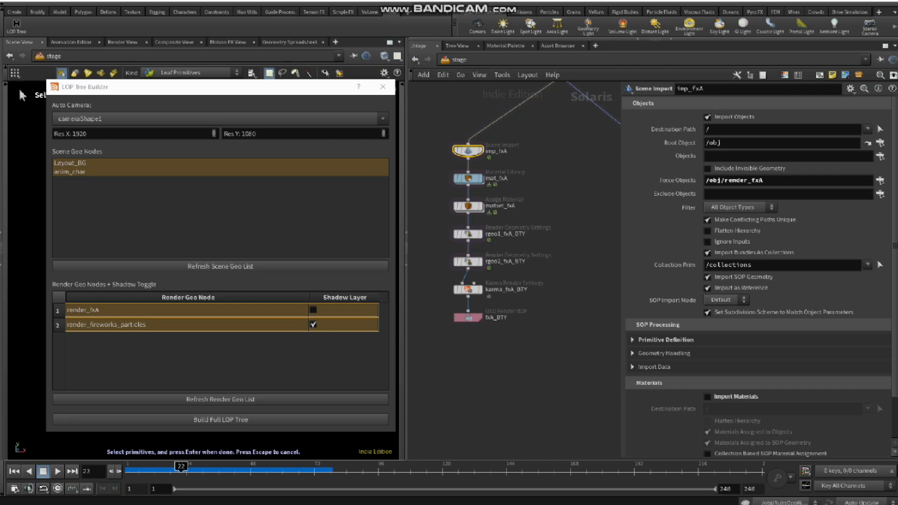
left_click(468, 179)
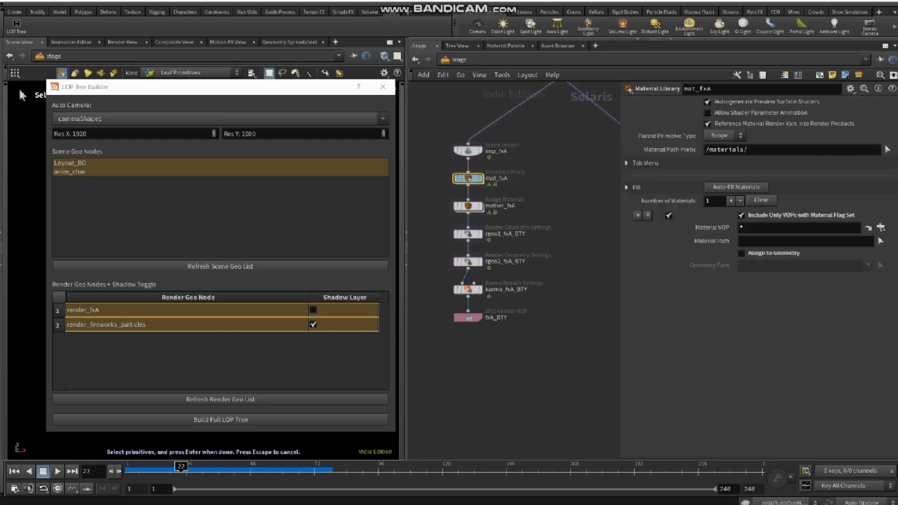
Step: Examine the matset_fxA material assignment, the network inside mat_fxA, and the imp_fxA scene import settings
left_click(469, 207)
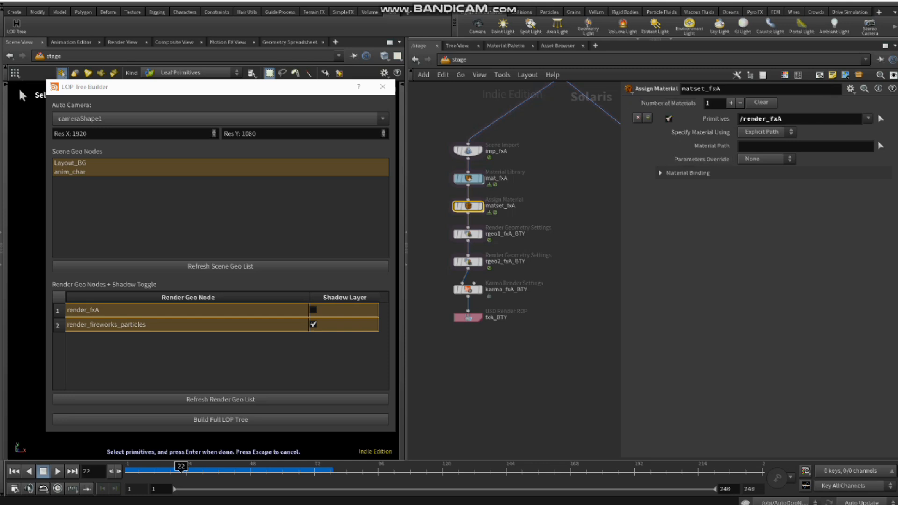
double_click(469, 179)
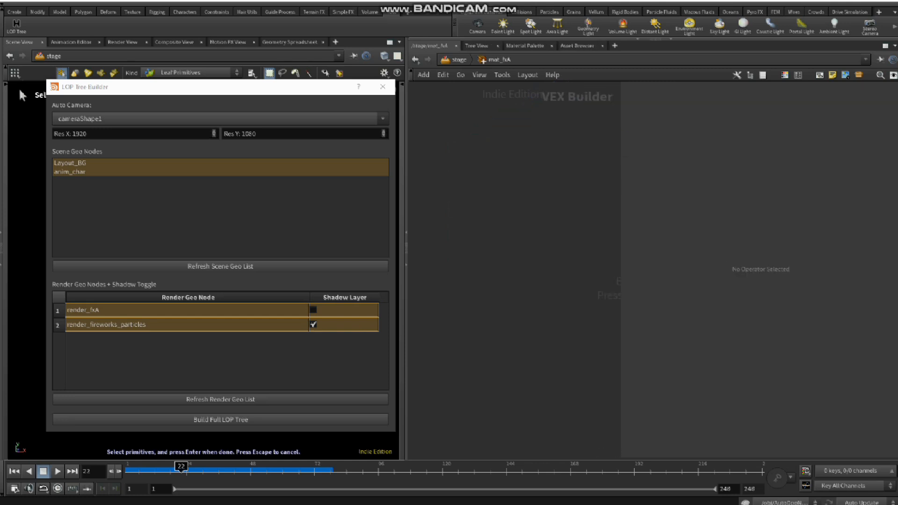
key("u")
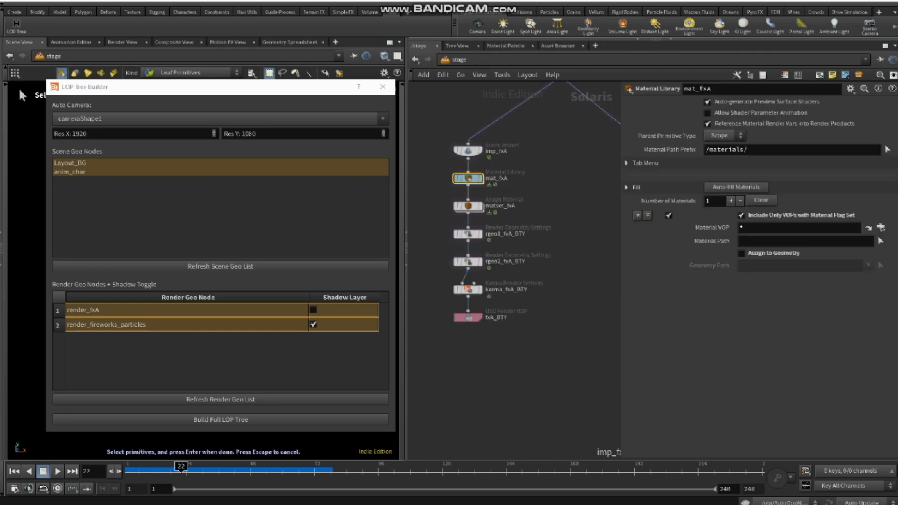
left_click(469, 150)
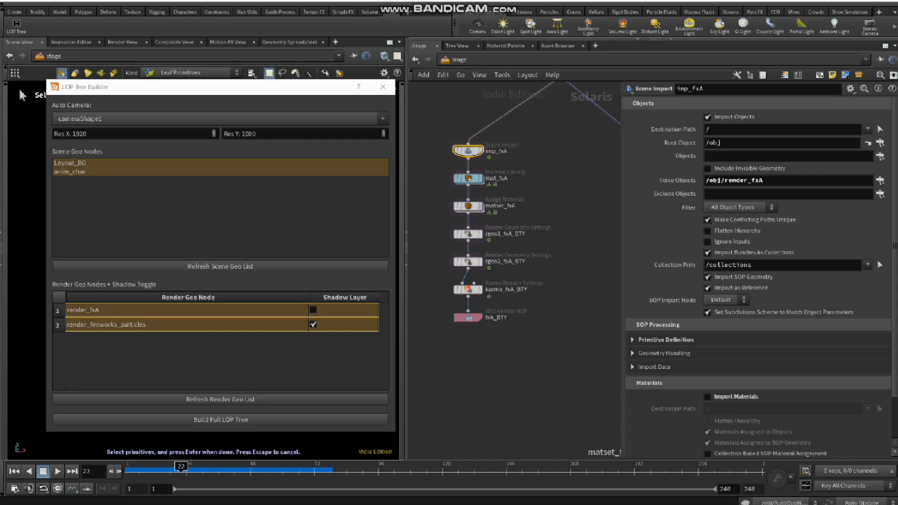
Step: Examine the two render geometry settings nodes, the Karma render settings and the USD Render ROP of the fxA beauty branch
middle_click_drag(533, 252, 529, 231)
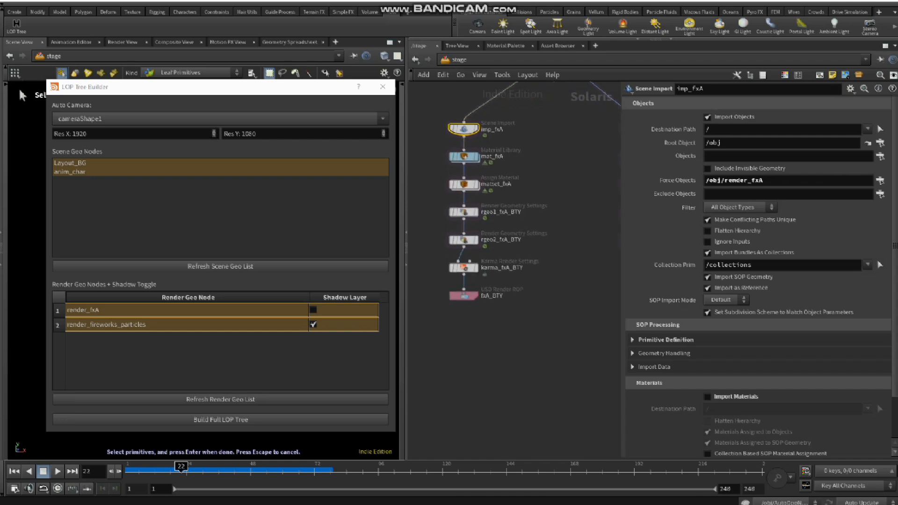
left_click(464, 212)
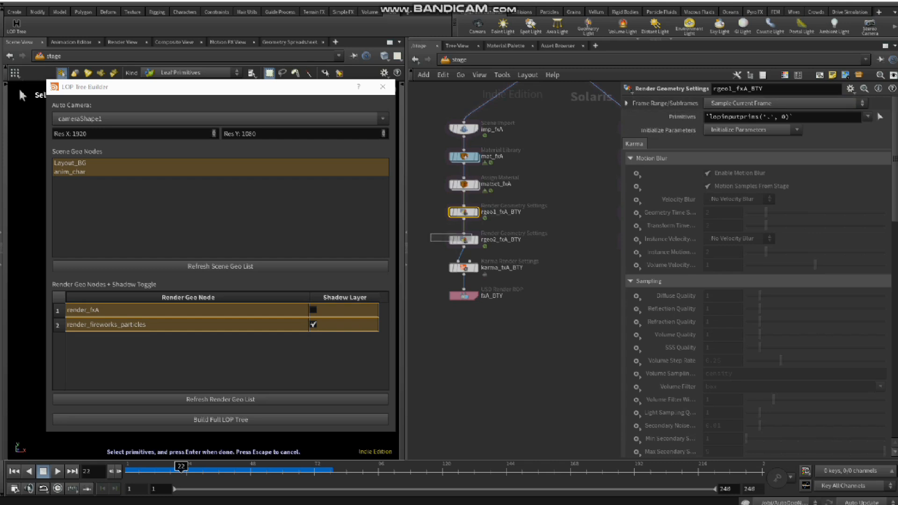
left_click(464, 240)
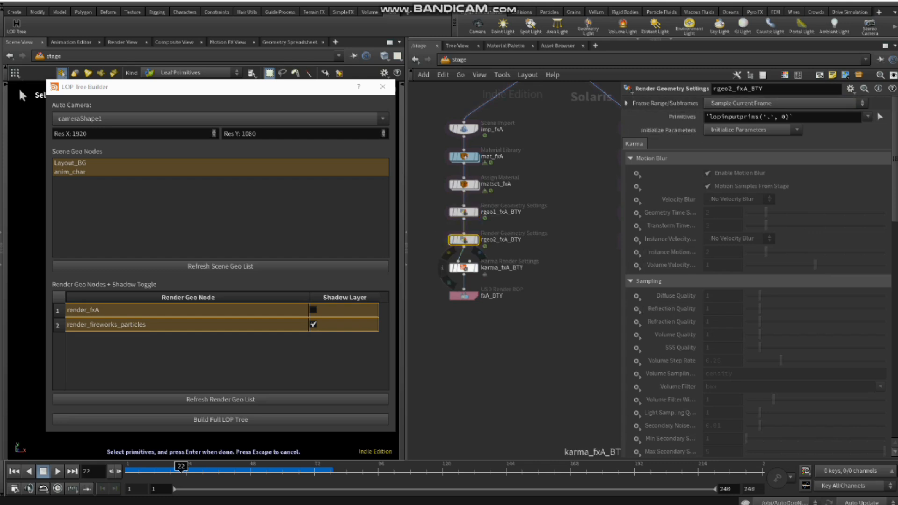
left_click_drag(463, 268, 497, 286, "ctrl")
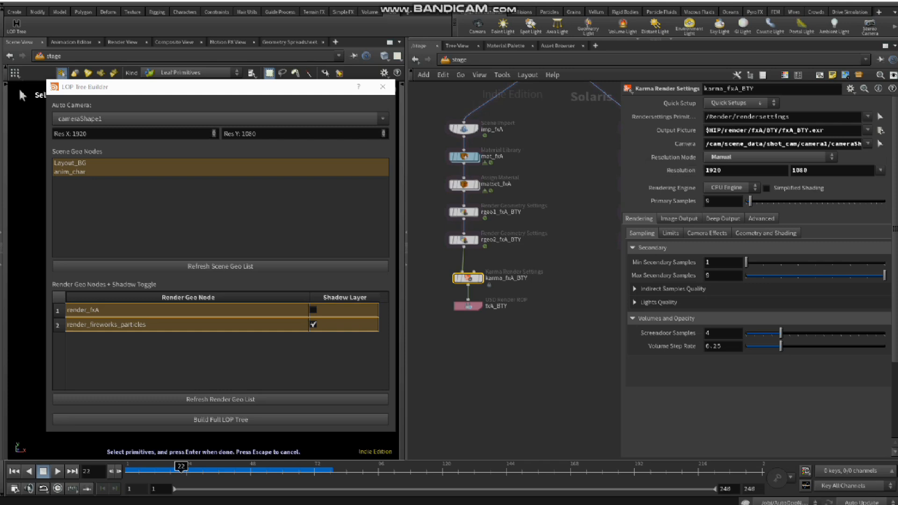
left_click_drag(508, 331, 426, 296)
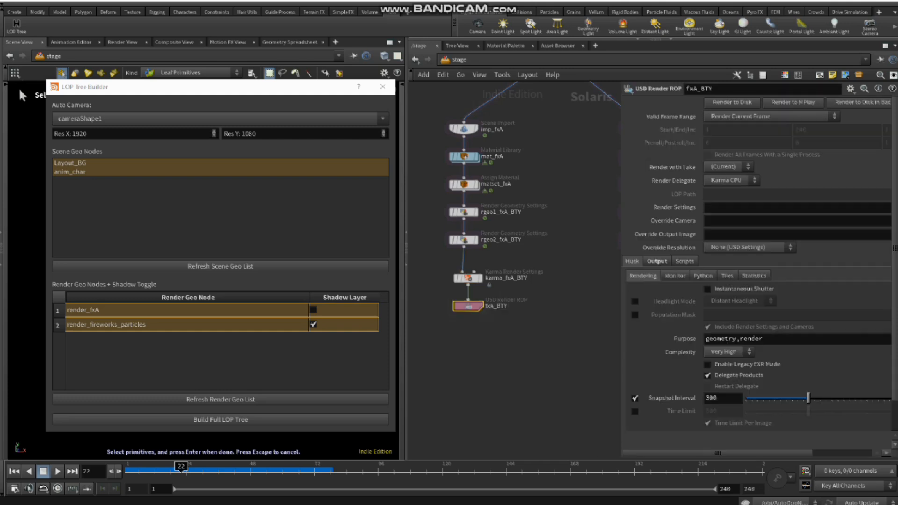
Step: Select the render_fireworks_particles beauty branch from import to render ROP and review it alongside its shadow branch
scroll(557, 314, "down", 3)
middle_click_drag(557, 315, 433, 345)
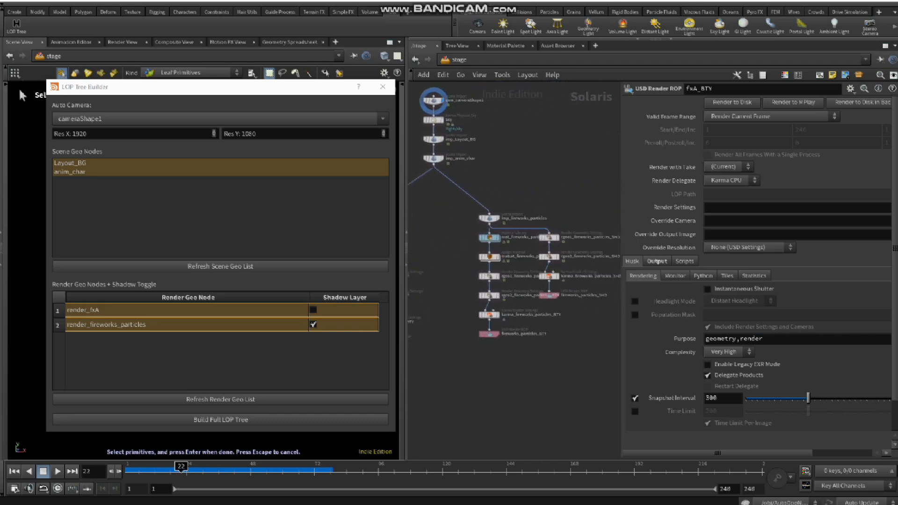
left_click_drag(518, 198, 454, 358)
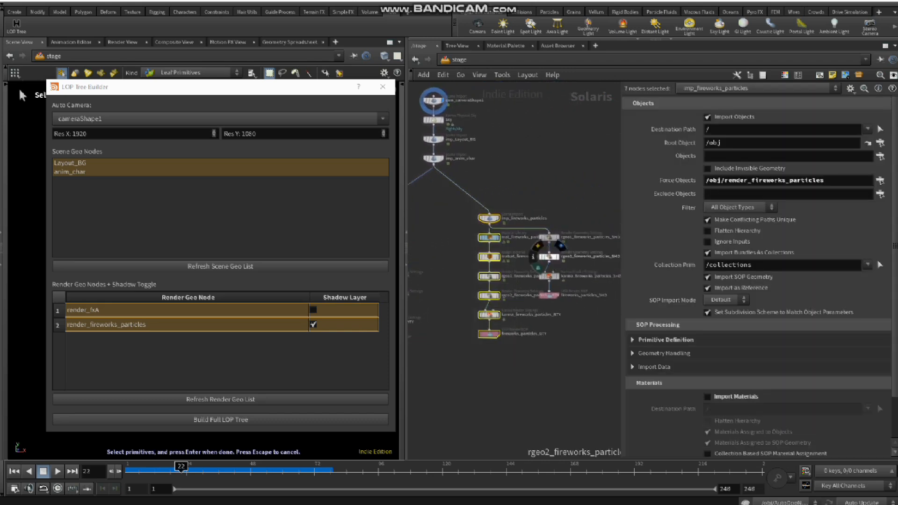
scroll(543, 257, "up", 3)
middle_click_drag(545, 271, 491, 272)
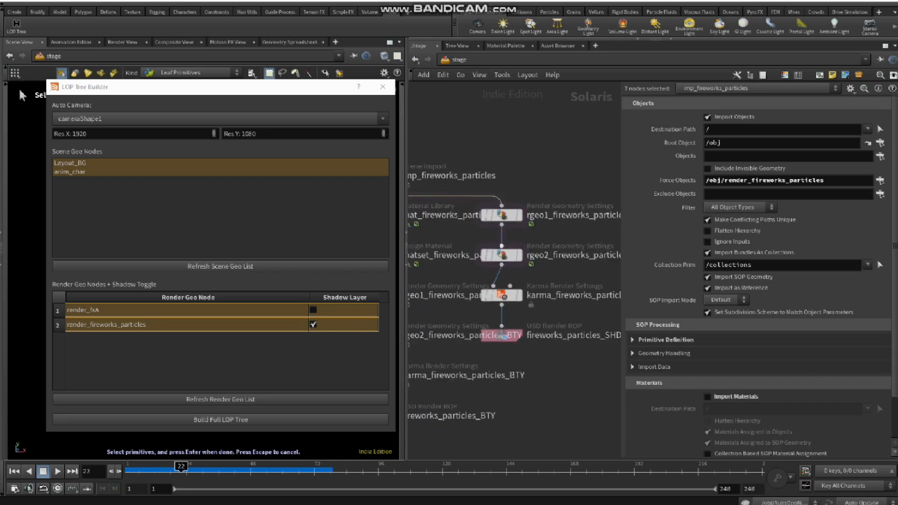
middle_click_drag(503, 218, 575, 225)
scroll(556, 351, "down", 2)
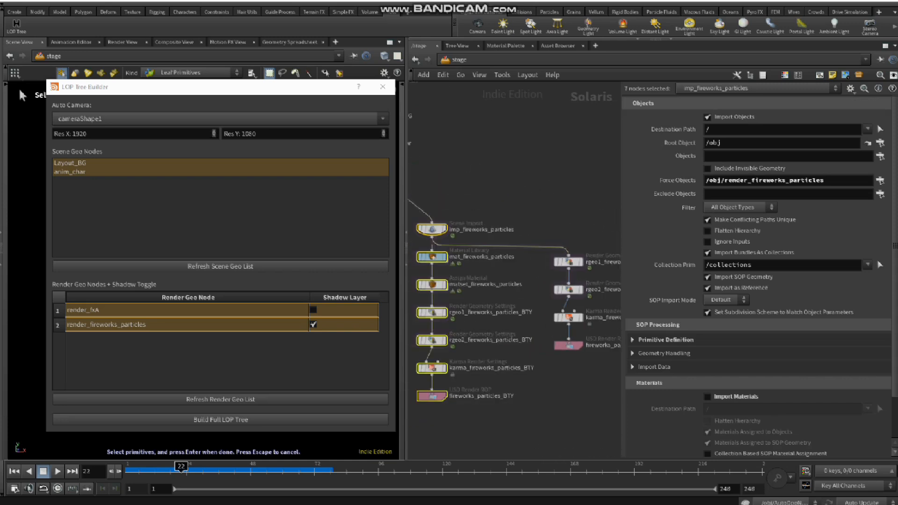
Step: Examine the rgeo1 and rgeo2 render geometry settings in the fireworks_particles shadow branch
middle_click_drag(568, 262, 513, 249)
left_click_drag(572, 230, 487, 261)
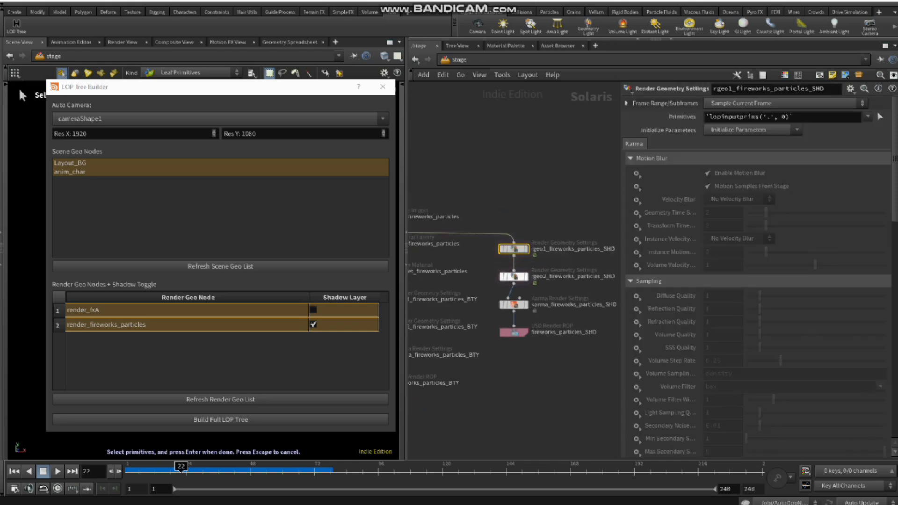
middle_click_drag(543, 291, 507, 277)
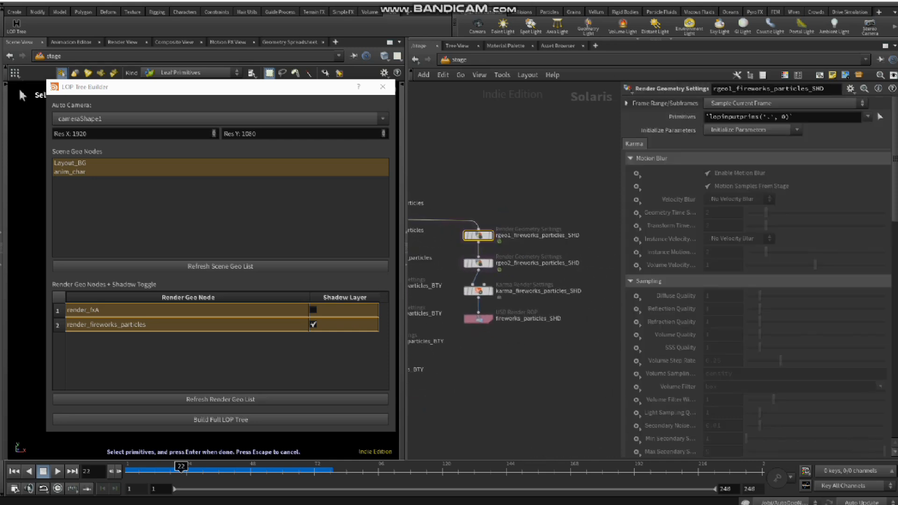
scroll(497, 261, "up", 2)
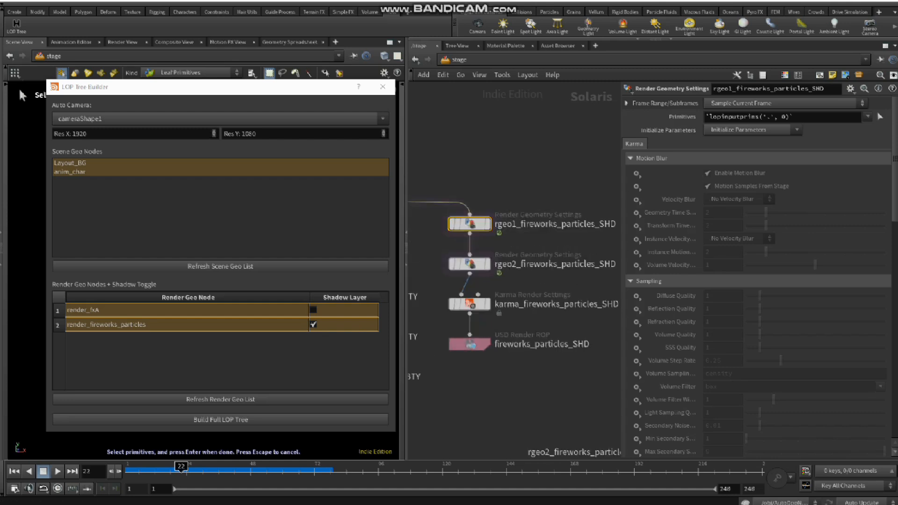
left_click(470, 264)
scroll(541, 314, "down", 2)
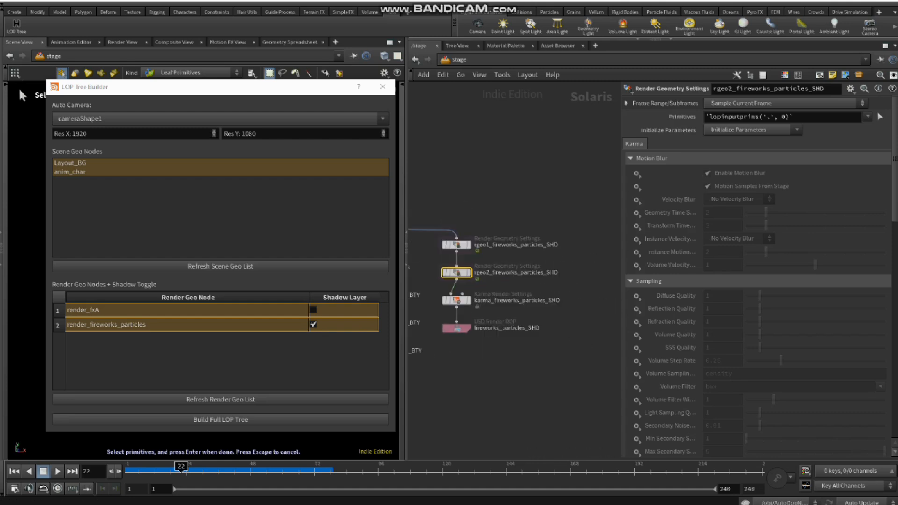
Step: Examine the output picture and camera paths of karma_fireworks_particles_SHD, then view the whole generated tree
middle_click_drag(448, 247, 516, 250)
scroll(516, 250, "down", 3)
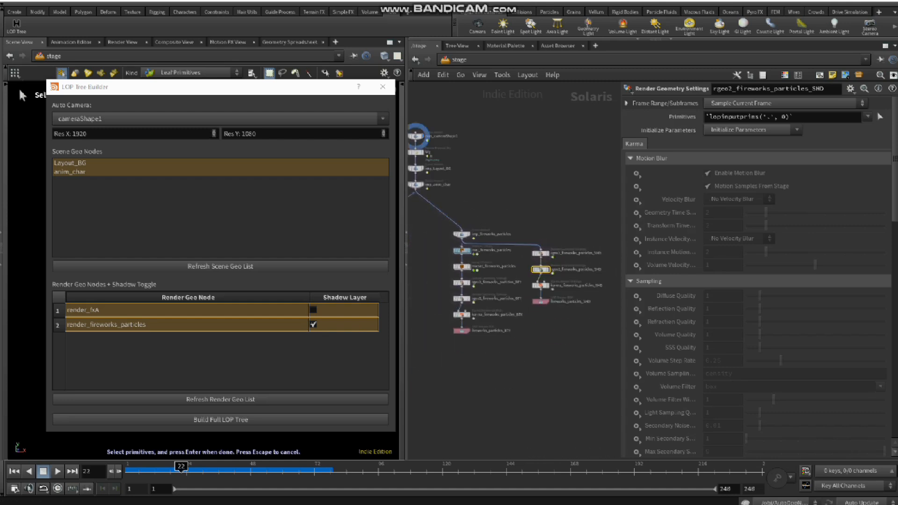
scroll(552, 309, "up", 2)
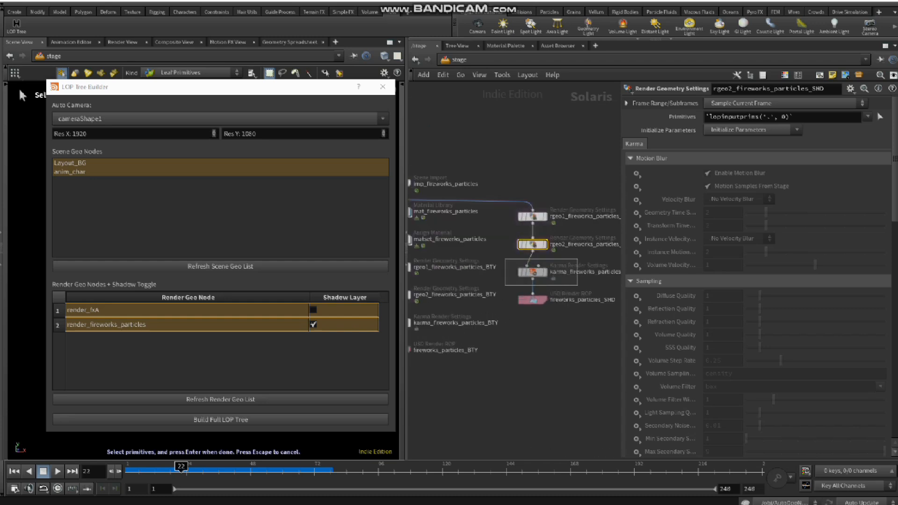
left_click(532, 272)
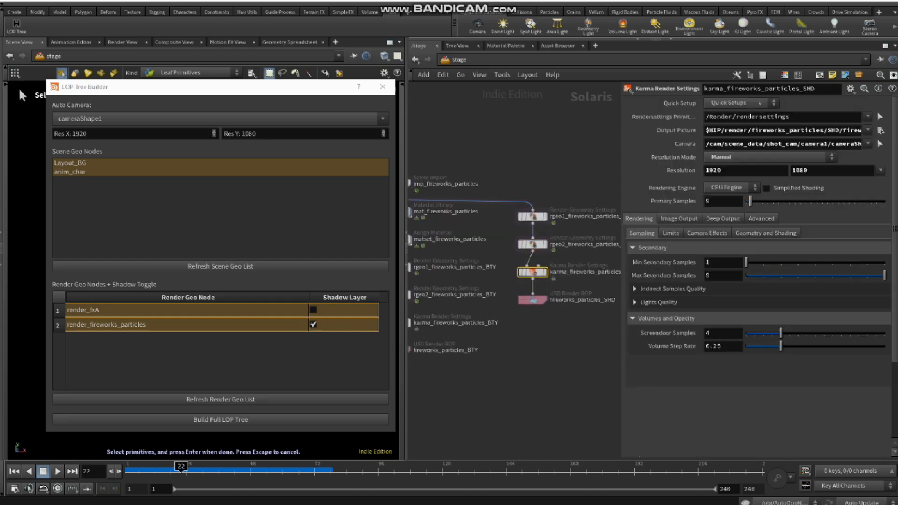
left_click_drag(621, 281, 545, 281)
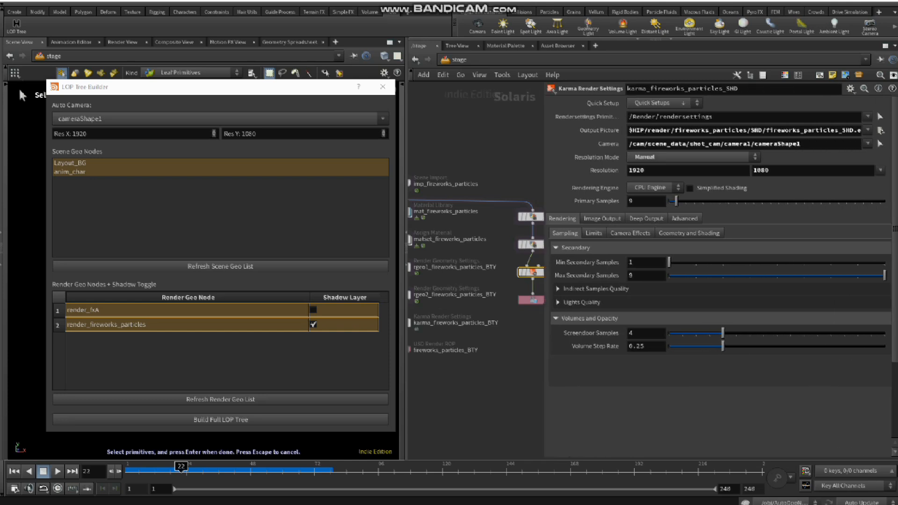
left_click_drag(545, 281, 629, 281)
scroll(449, 243, "down", 2)
middle_click_drag(422, 243, 522, 301)
scroll(516, 278, "down", 1)
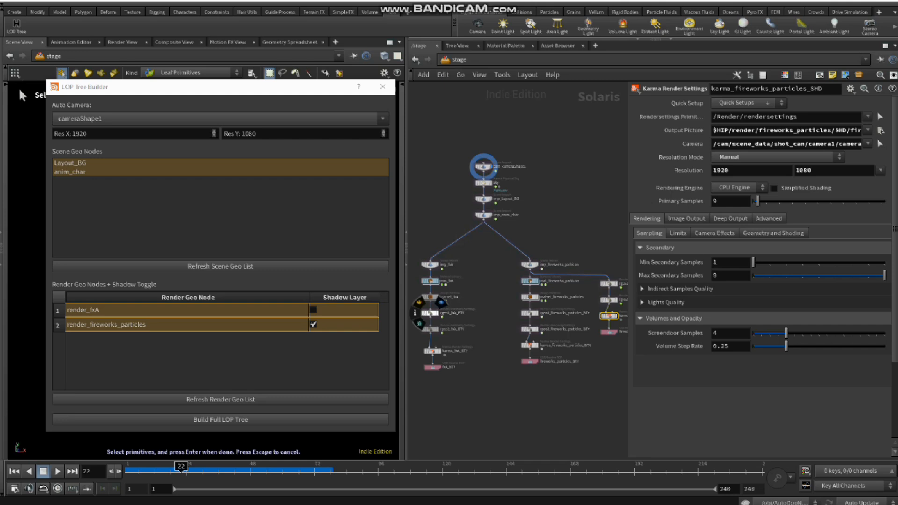
Step: Enable the shadow layer for render_fxA and rebuild the full LOP tree with both render geo nodes selected
left_click(314, 310)
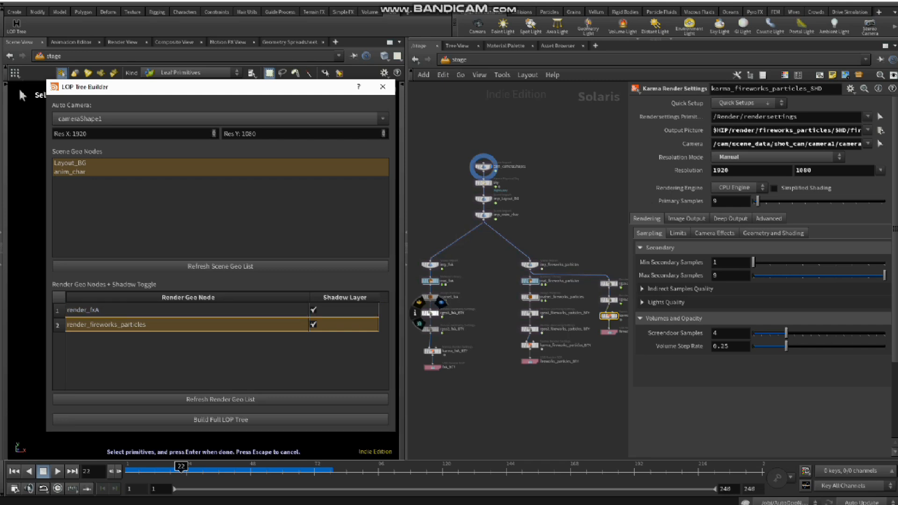
left_click(334, 311)
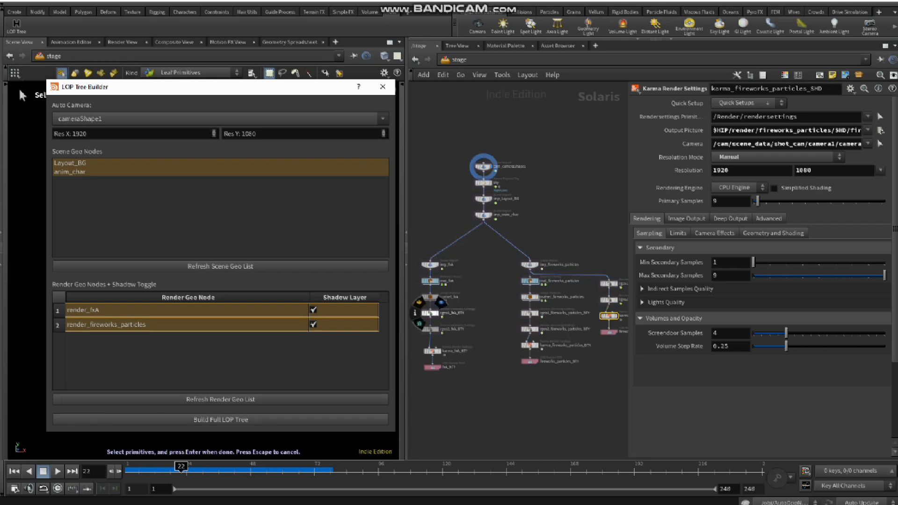
middle_click_drag(458, 322, 520, 296)
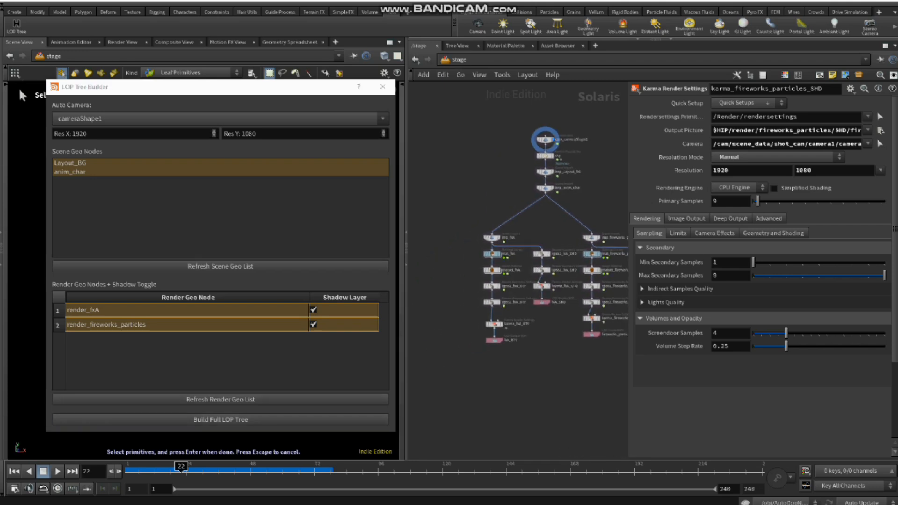
Step: Spread the fxA beauty and shadow branches apart in the Solaris network
scroll(504, 271, "up", 4)
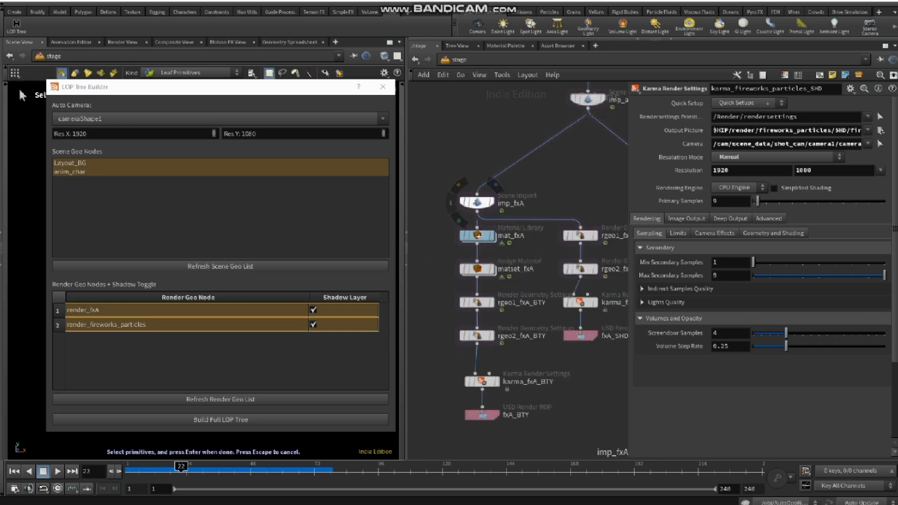
left_click_drag(477, 202, 430, 190, "ctrl")
left_click_drag(533, 223, 570, 242, "ctrl")
Step: Examine the rgeo1, rgeo2 and Karma render settings of the fxA shadow branch, then view the entire tree
left_click_drag(571, 204, 587, 241)
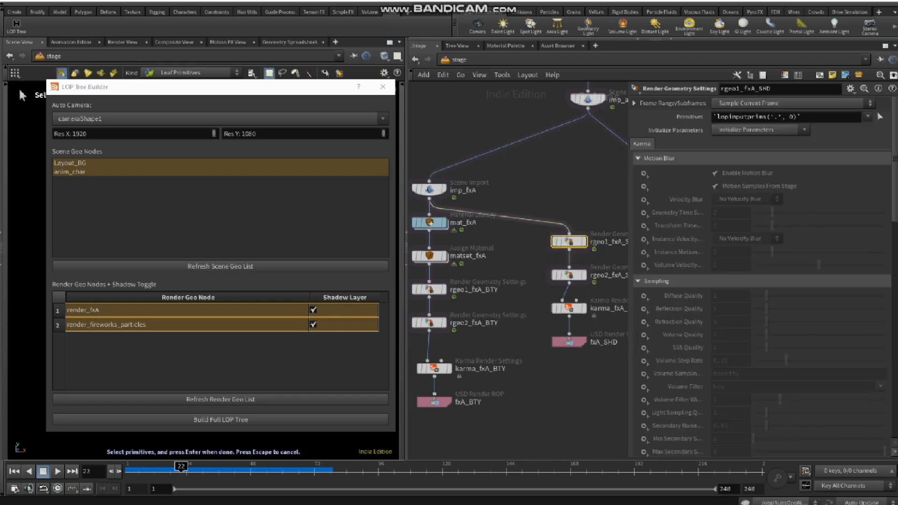
middle_click_drag(569, 201, 505, 206)
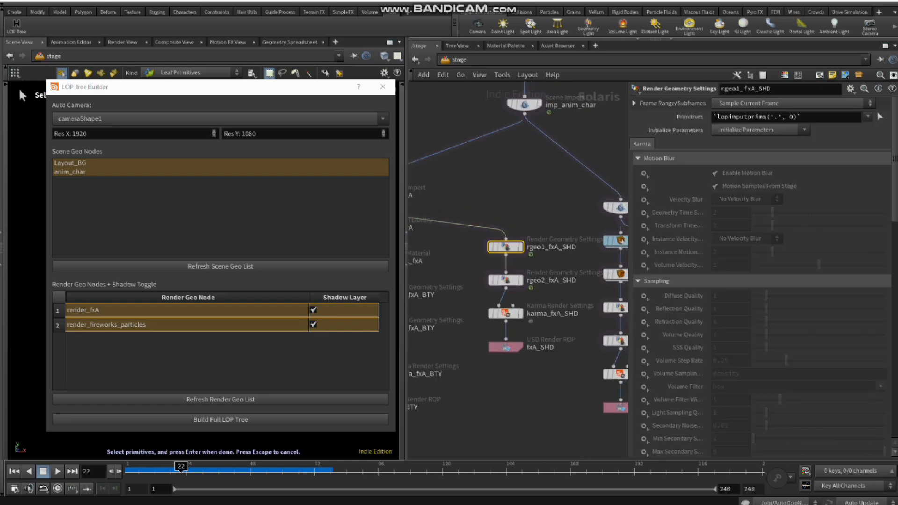
left_click_drag(486, 271, 548, 300)
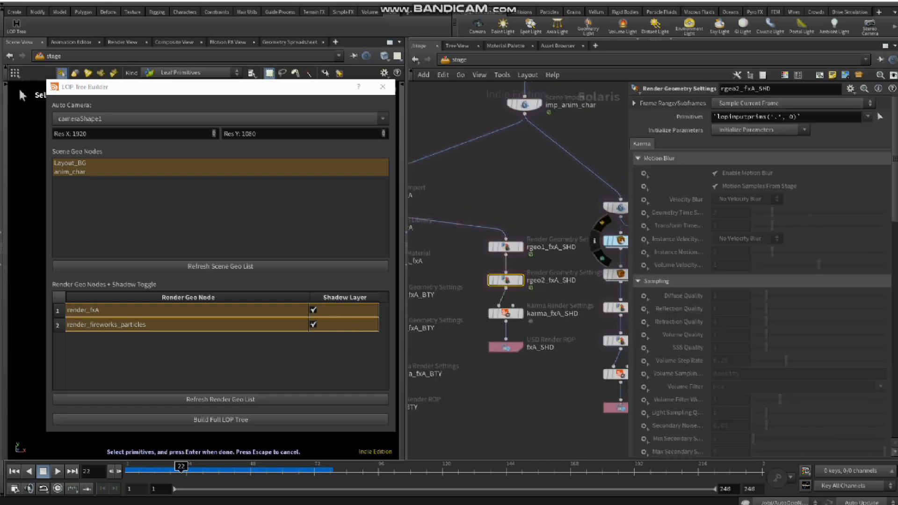
left_click_drag(483, 301, 538, 332)
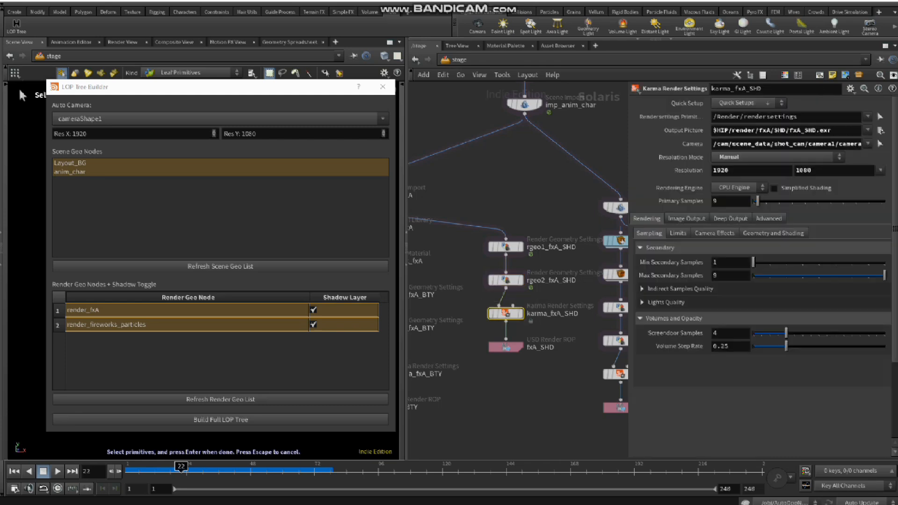
scroll(526, 180, "down", 10)
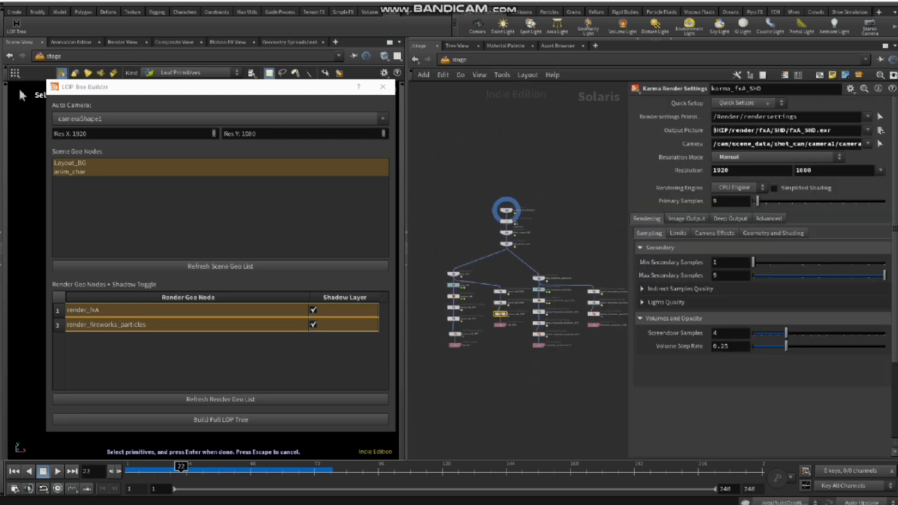
middle_click_drag(526, 180, 512, 169)
Step: Switch the network view to the object level and add a new Geometry node below render_fxA
left_click(454, 60)
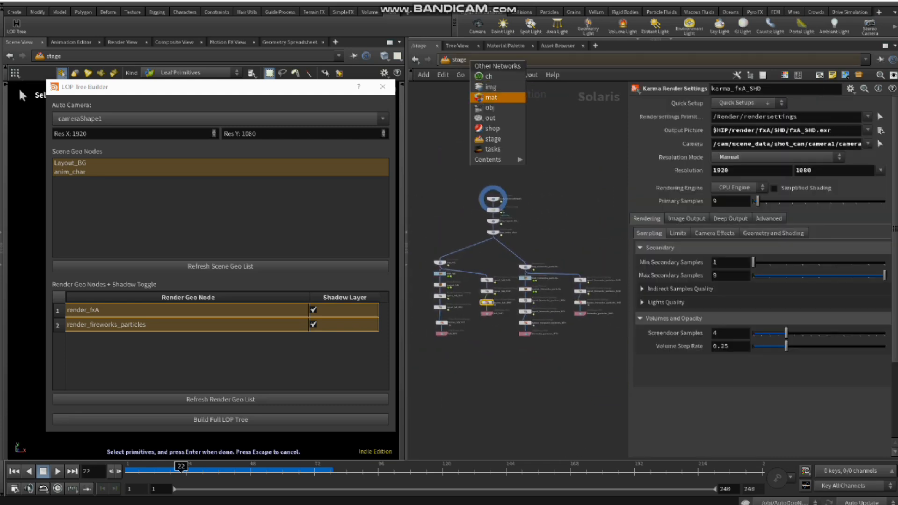
left_click(489, 108)
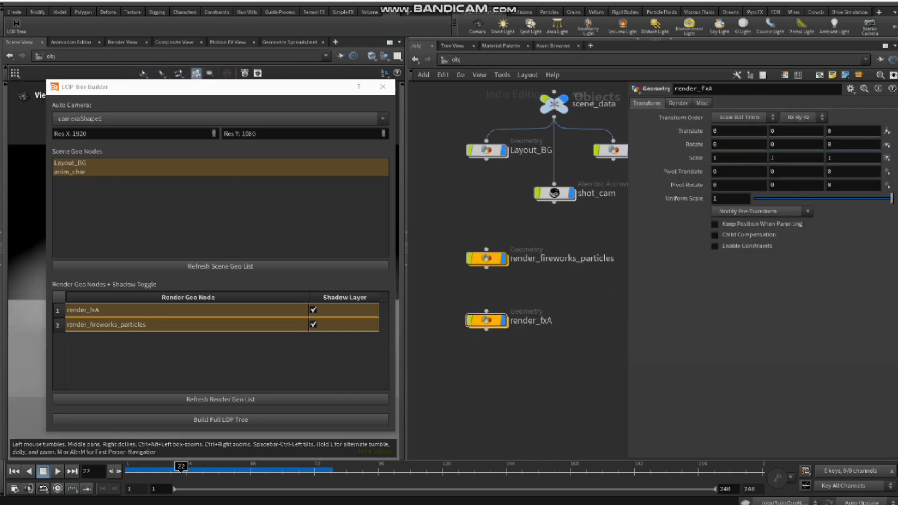
key("Tab")
type("geo")
key("Return")
left_click(498, 373)
Step: Rename the new geo1 node as render_fxB and align it directly below render_fxA
left_click(542, 322)
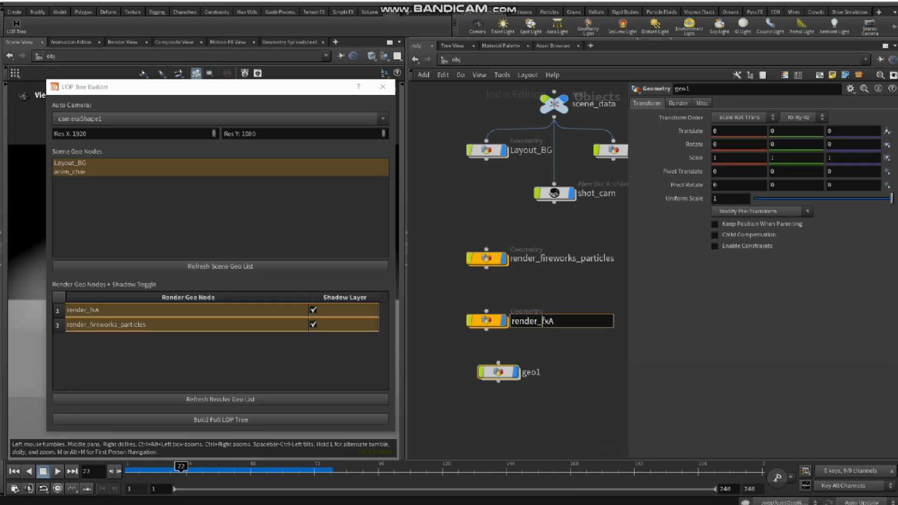
left_click_drag(558, 321, 507, 322)
key("ctrl+c")
left_click(531, 373)
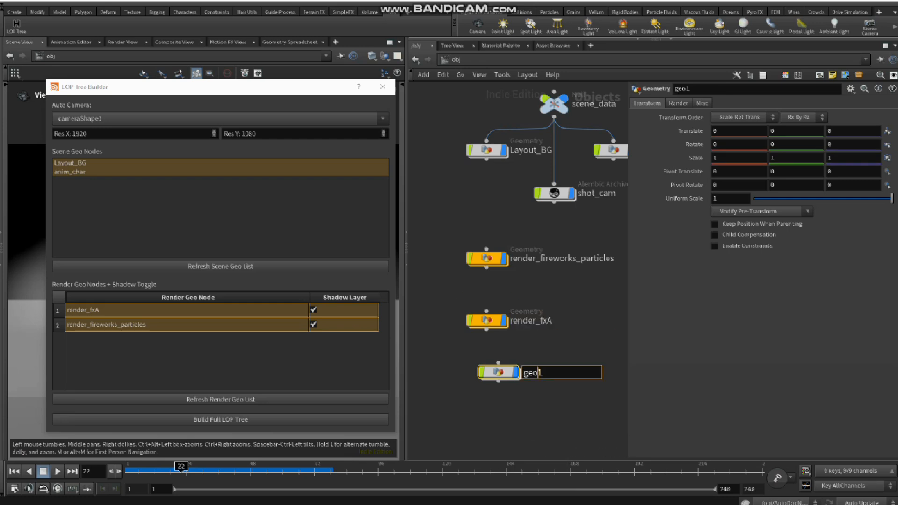
left_click_drag(543, 373, 522, 373)
key("ctrl+v")
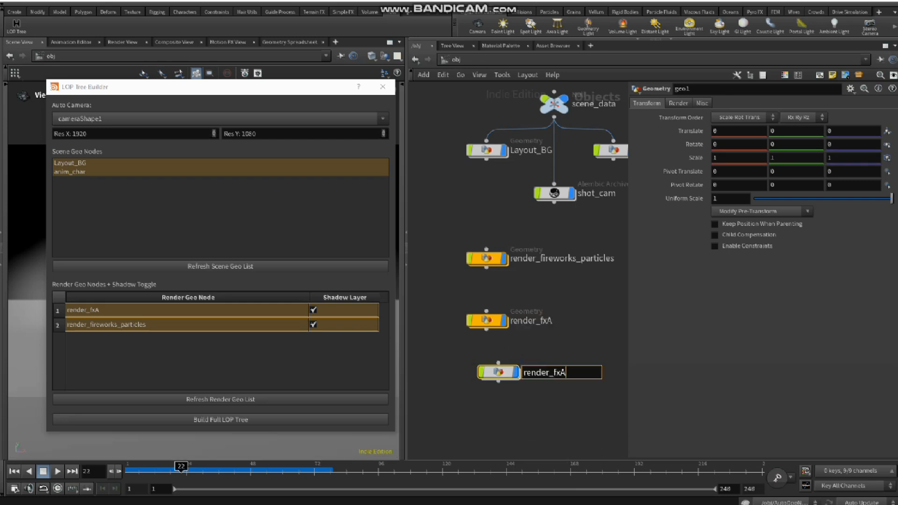
key("BackSpace")
type("B")
key("Return")
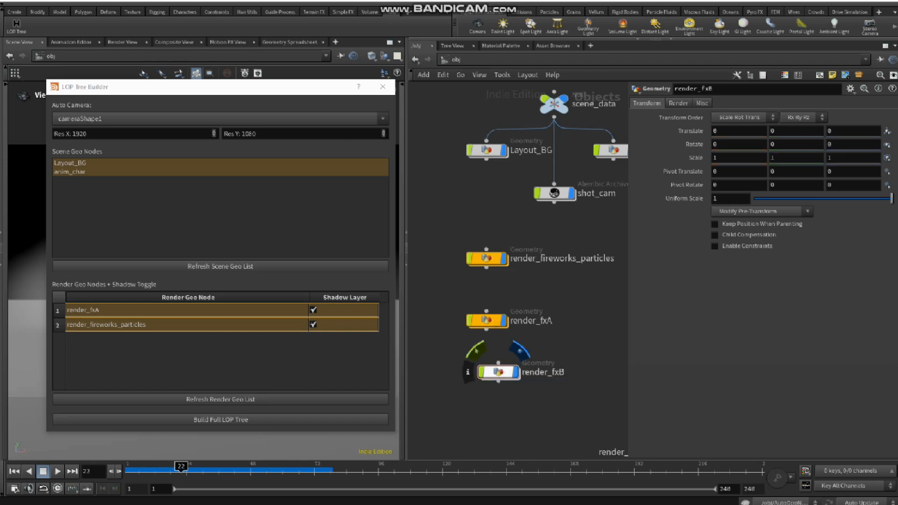
left_click_drag(498, 372, 487, 374)
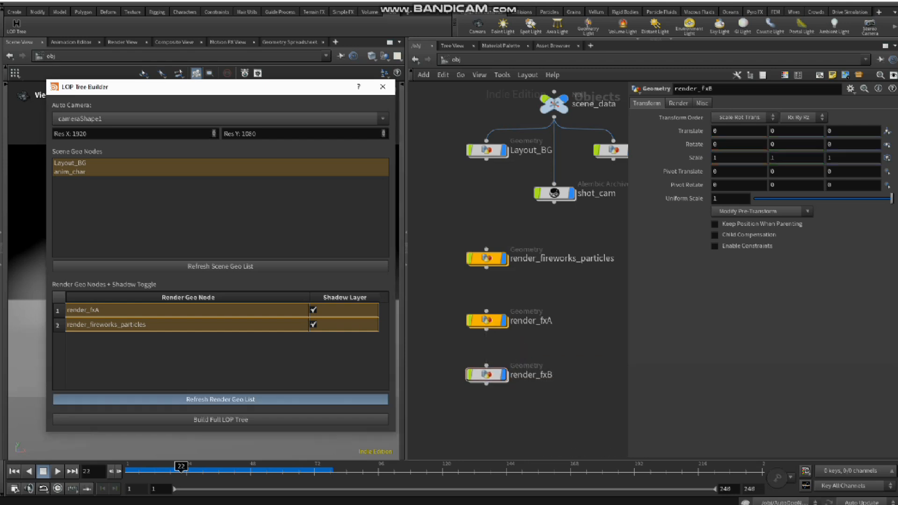
Step: Refresh the LOP Tree Builder's render geo list to include render_fxB and select that node
left_click(220, 399)
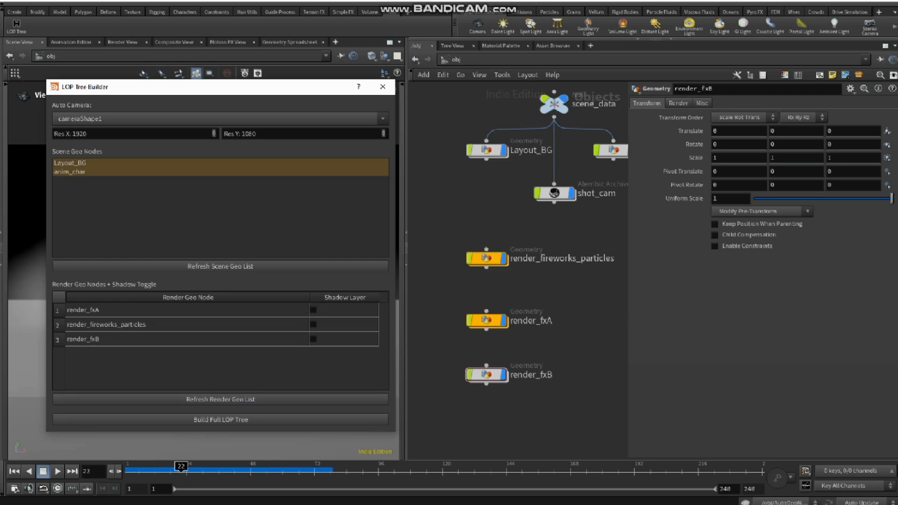
scroll(562, 328, "down", 2)
middle_click_drag(562, 327, 559, 345)
left_click(507, 377)
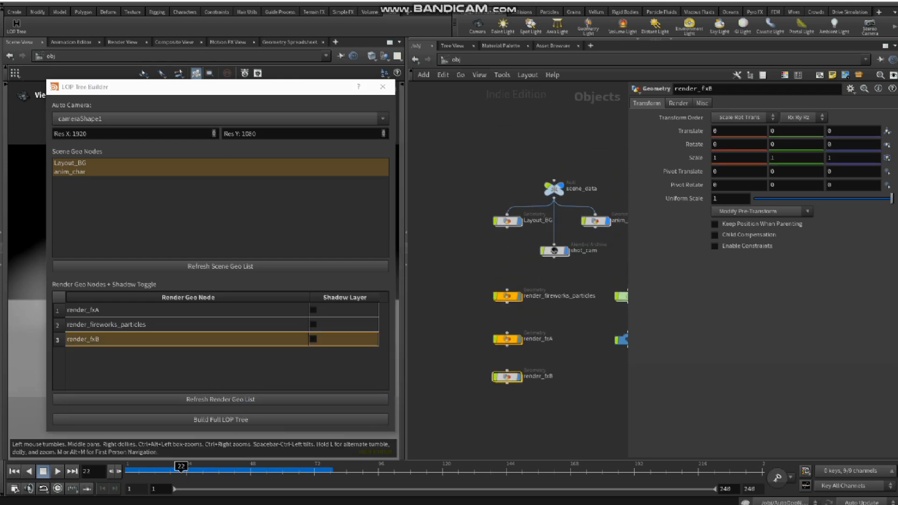
Step: Switch the network view to the stage level and refresh the render geo list again
left_click(456, 59)
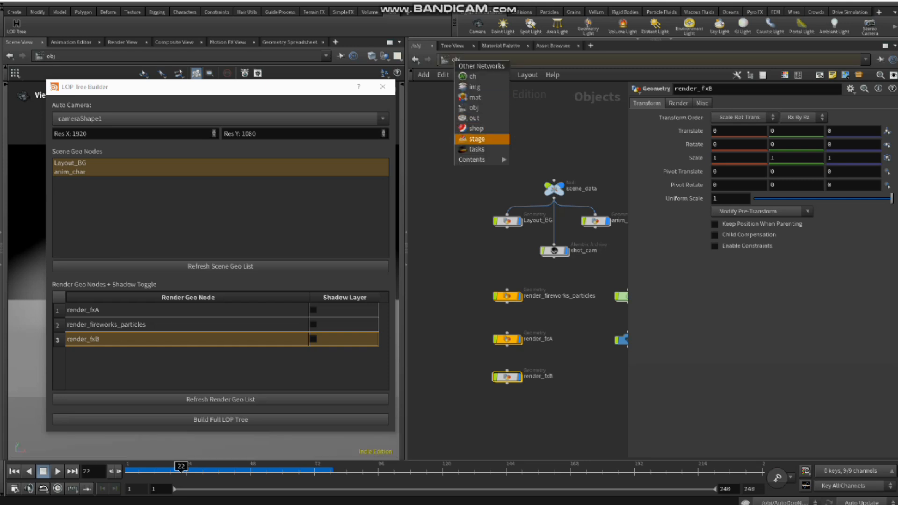
left_click(468, 138)
middle_click_drag(547, 290, 558, 313)
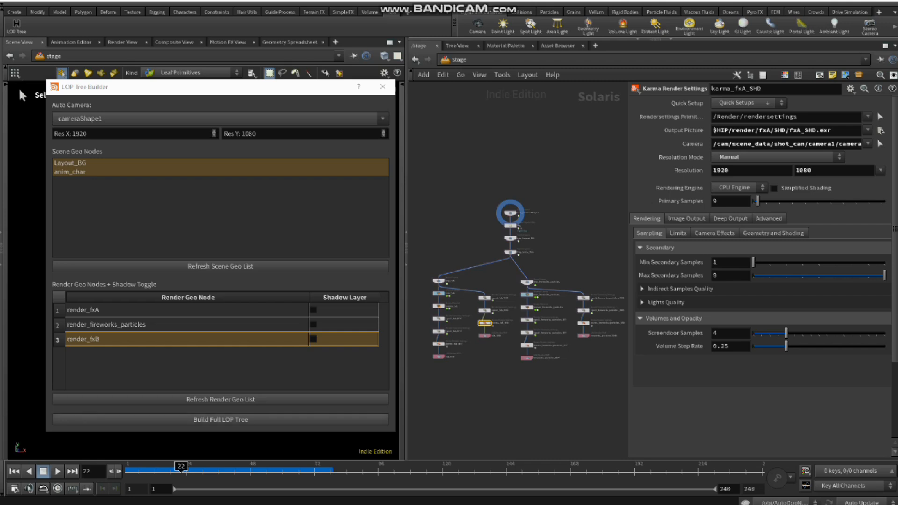
left_click(221, 399)
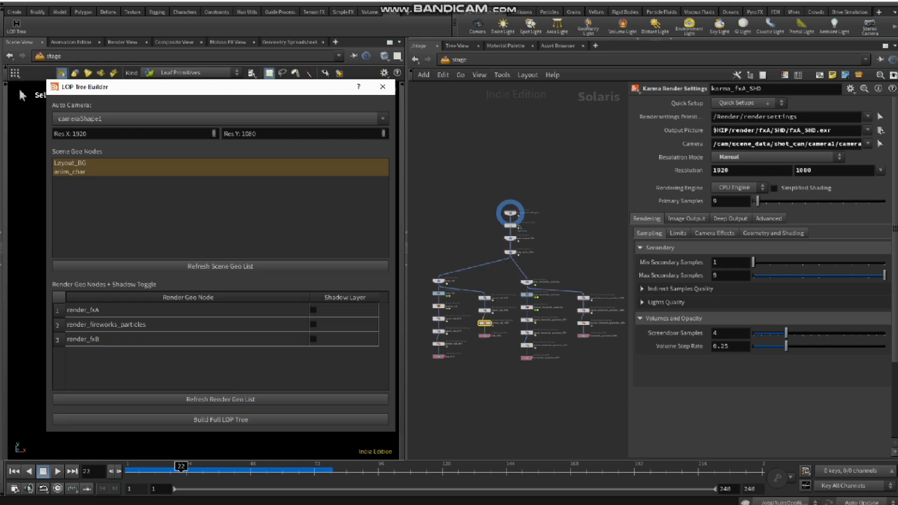
middle_click_drag(552, 243, 529, 216)
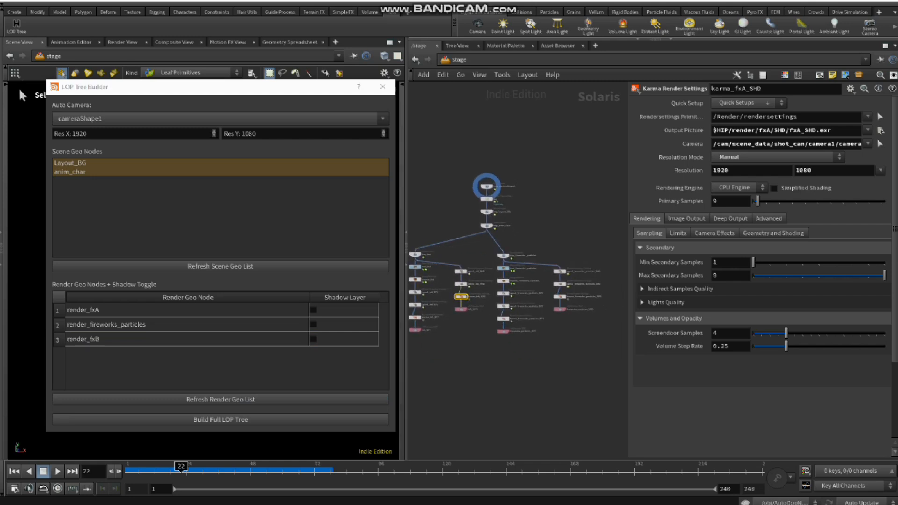
Step: Build the full LOP tree with only Layout_BG as scene geo and all three render geo nodes selected
left_click(187, 339)
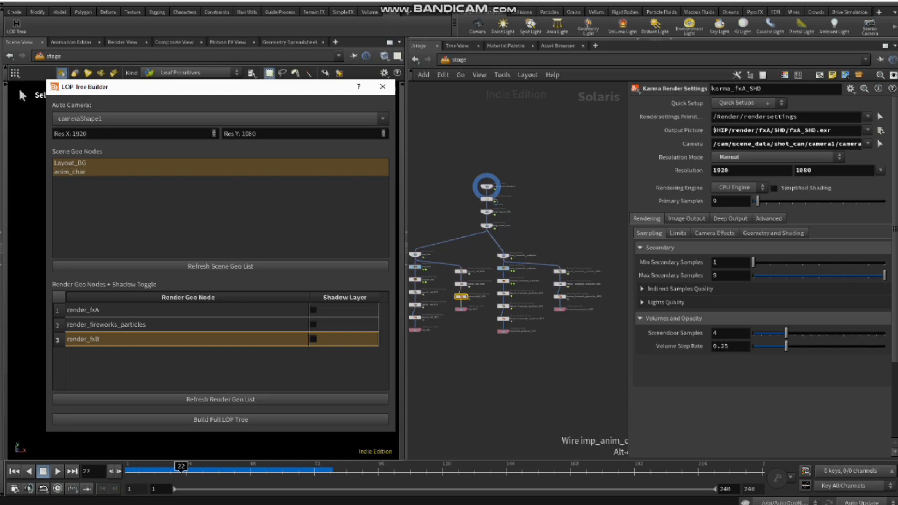
left_click(93, 172)
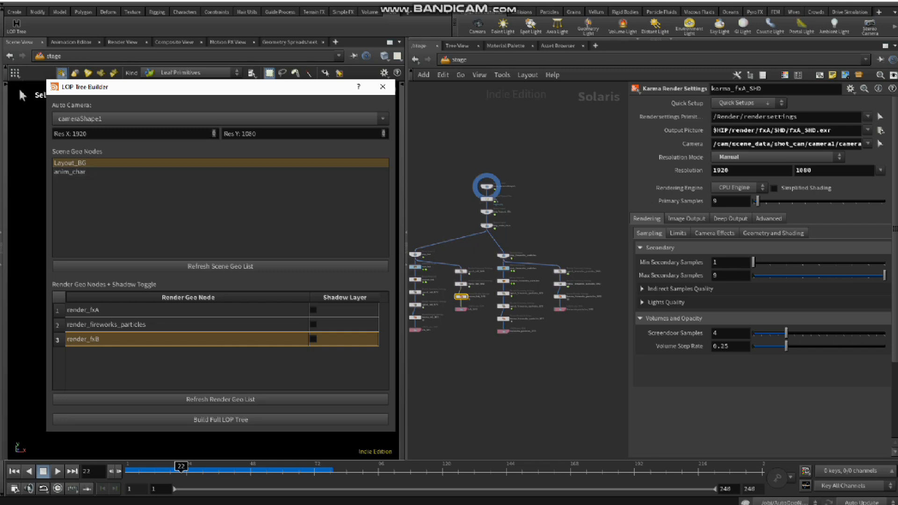
left_click(116, 310)
left_click(117, 324)
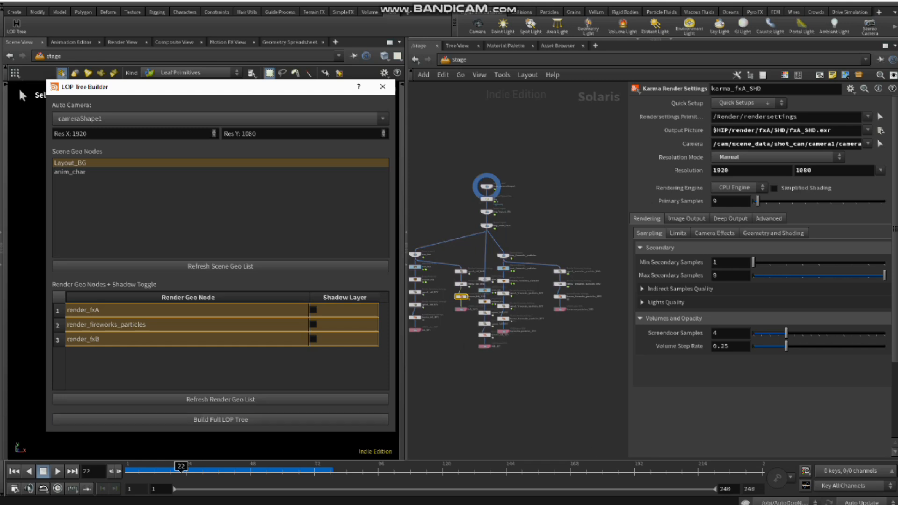
Step: Move the new fxB branch clear of the others, beyond the fireworks_particles shadow branch
middle_click_drag(465, 342, 481, 350)
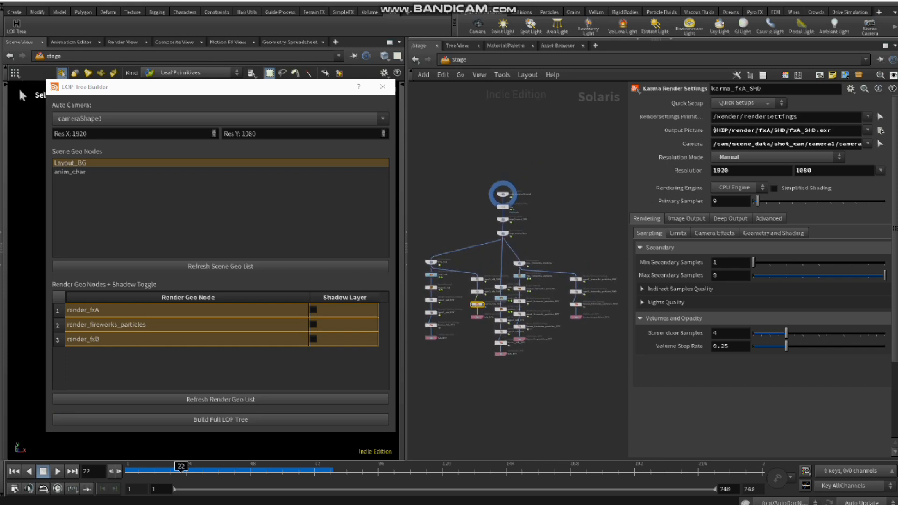
left_click_drag(501, 288, 567, 275, "ctrl")
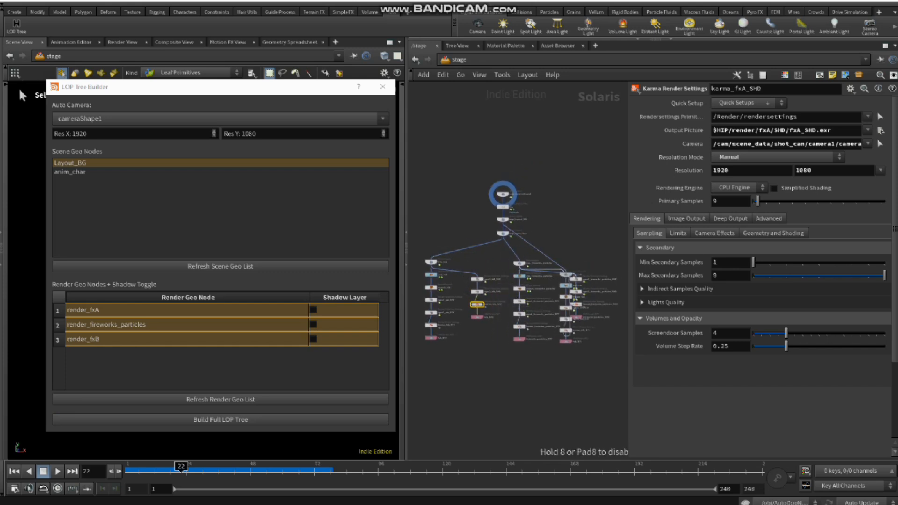
scroll(525, 222, "up", 5)
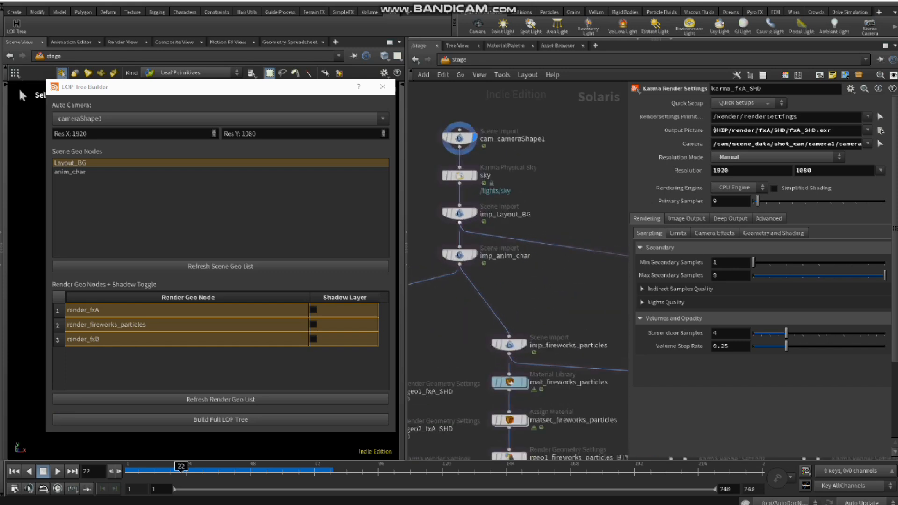
mouse_move(561, 286)
middle_mouse_down()
mouse_move(435, 266)
mouse_move(555, 273)
middle_mouse_up()
scroll(515, 234, "down", 4)
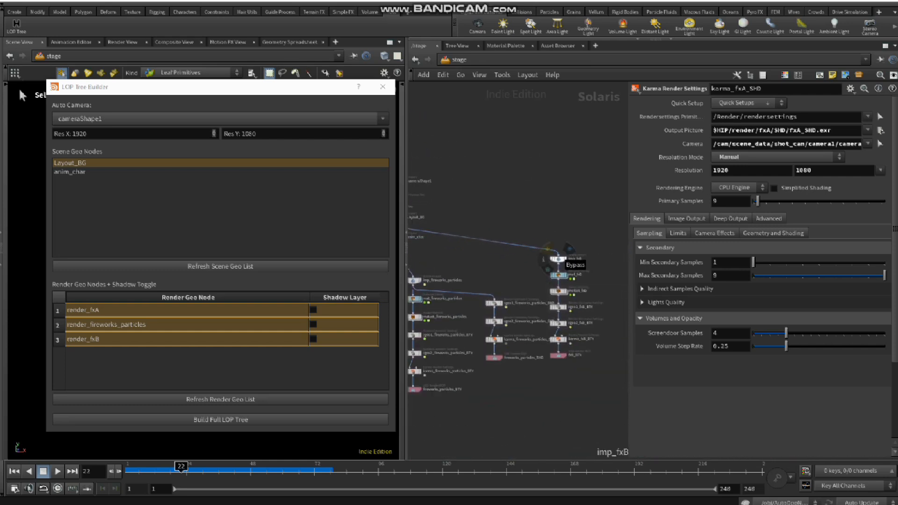
left_click_drag(559, 260, 581, 252, "ctrl")
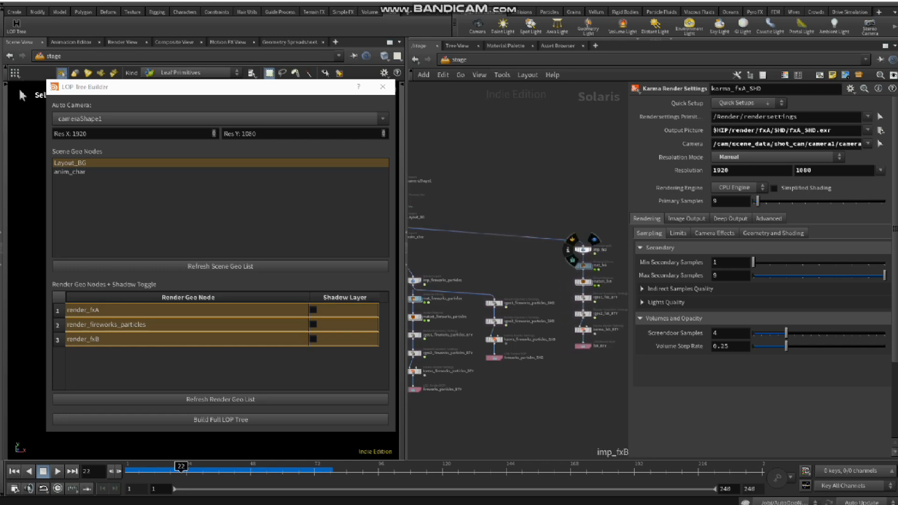
Step: Examine the Karma render settings and scene import parameters of the fxB beauty branch
scroll(597, 288, "up", 5)
middle_click_drag(558, 233, 502, 218)
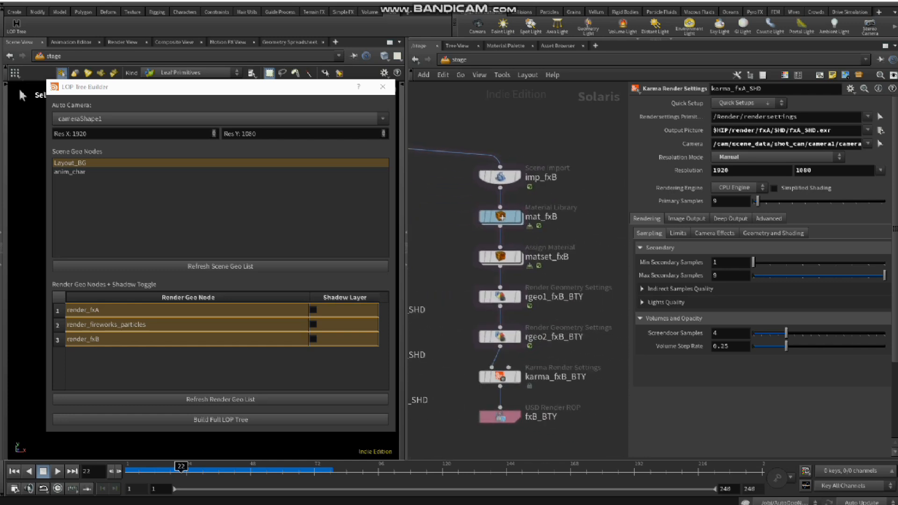
left_click(500, 376)
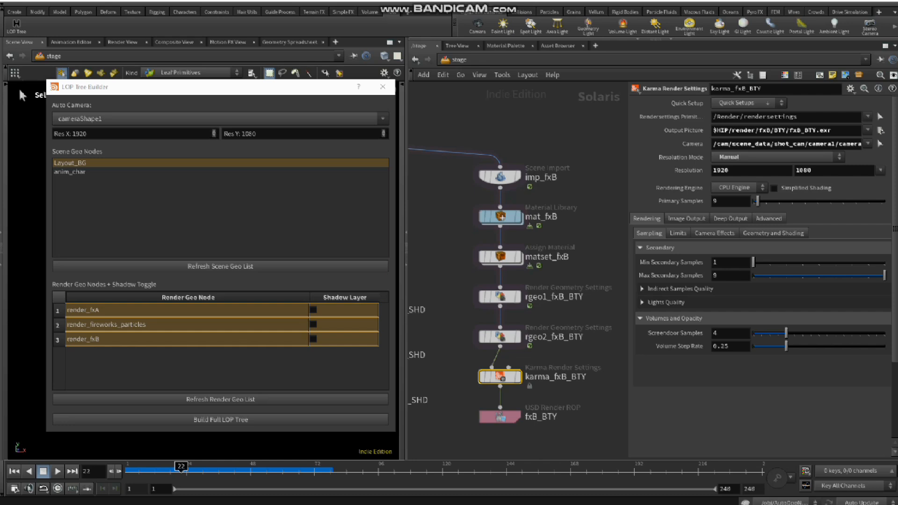
left_click(500, 177)
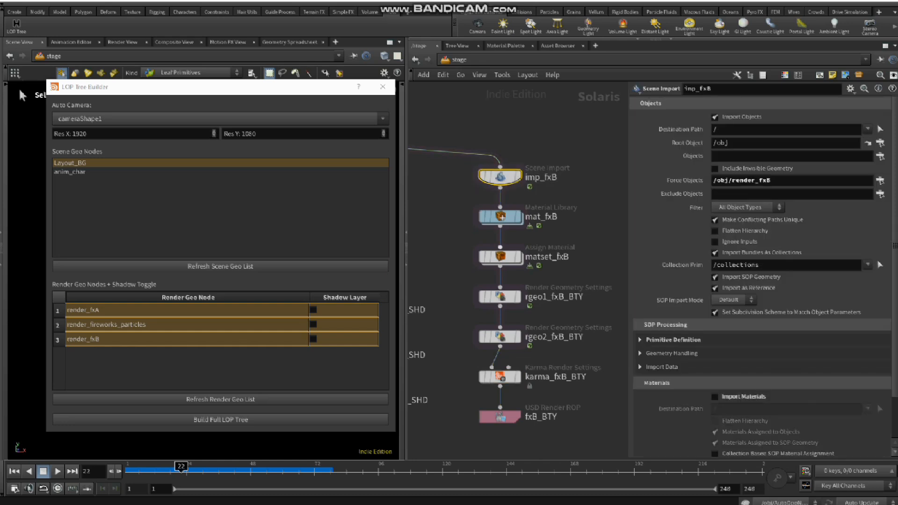
scroll(569, 331, "down", 3)
middle_click_drag(569, 331, 613, 339)
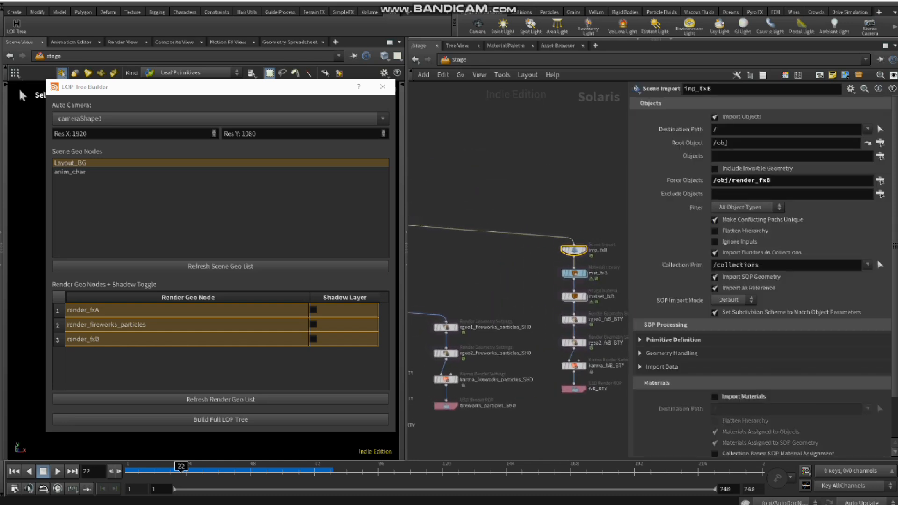
left_click(574, 367)
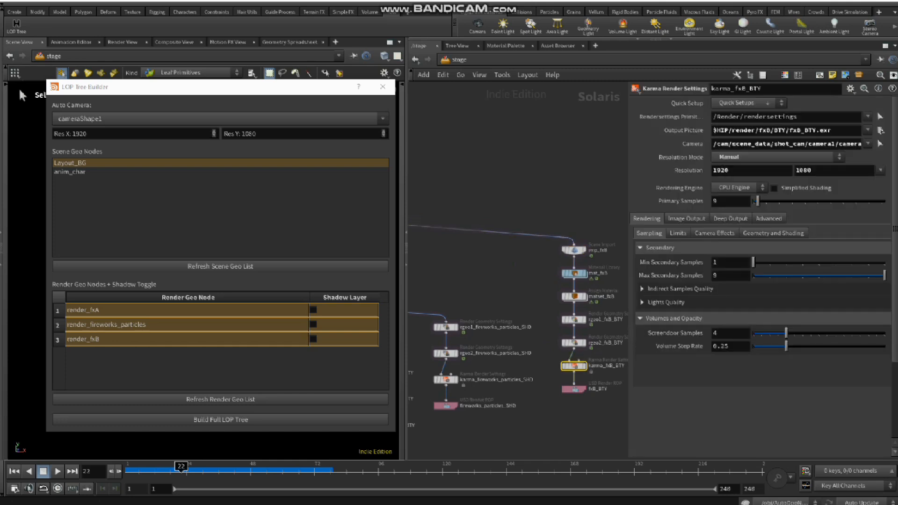
Step: Delete the entire fxB beauty branch from the Solaris network
left_click_drag(615, 221, 573, 407)
key("Delete")
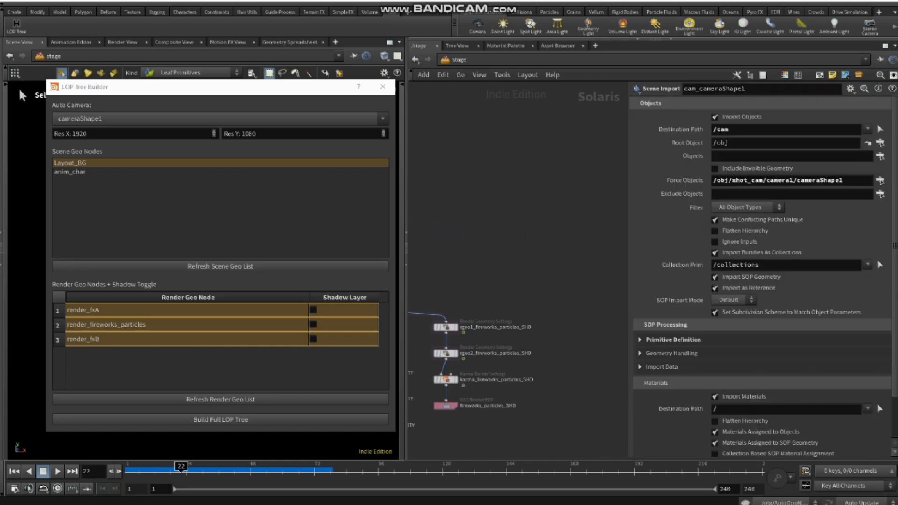
Step: Set the LOP Tree Builder resolution to 2048 by 2048
left_click_drag(92, 134, 53, 134)
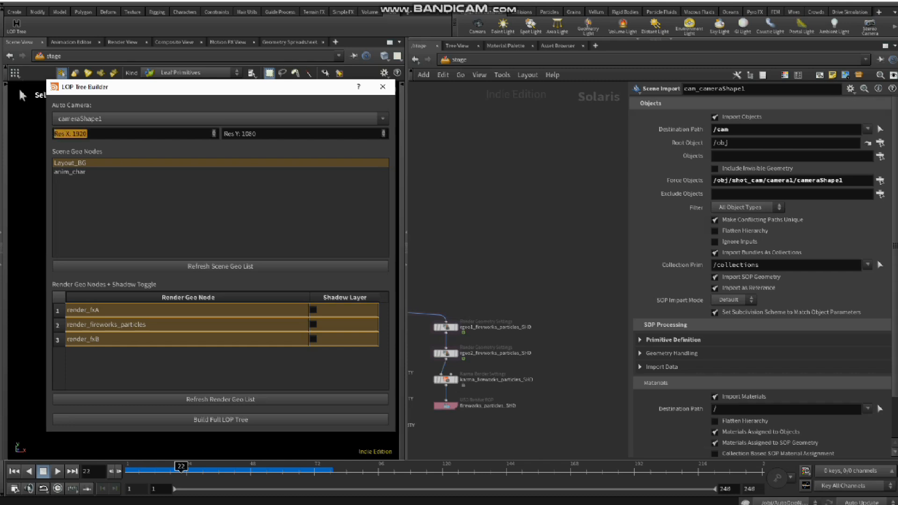
left_click(88, 134)
double_click(87, 133)
type("2048")
key("Tab")
type("2048")
Step: Rebuild the full LOP tree and move the fxB branch beyond the fireworks_particles shadow branch to check its Karma resolution
scroll(519, 281, "down", 4)
middle_click_drag(510, 283, 598, 269)
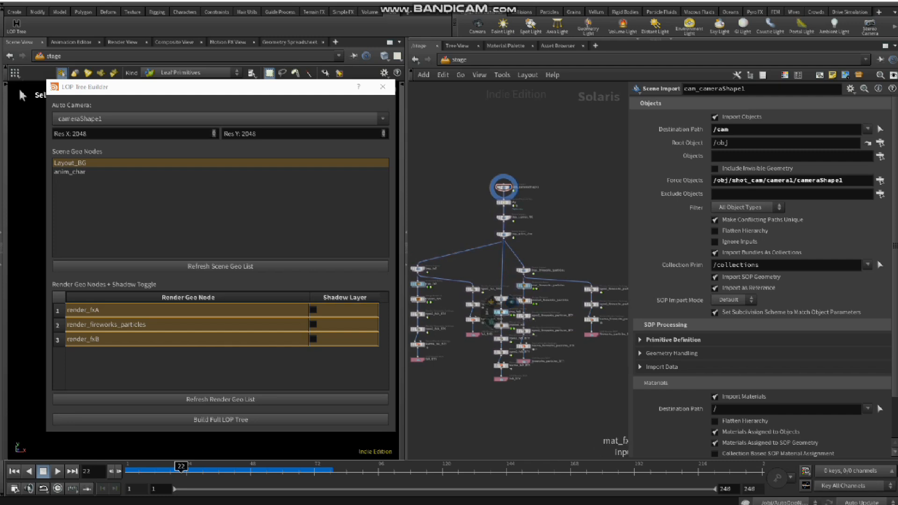
left_click_drag(501, 299, 609, 248, "ctrl")
middle_click_drag(609, 315, 506, 334)
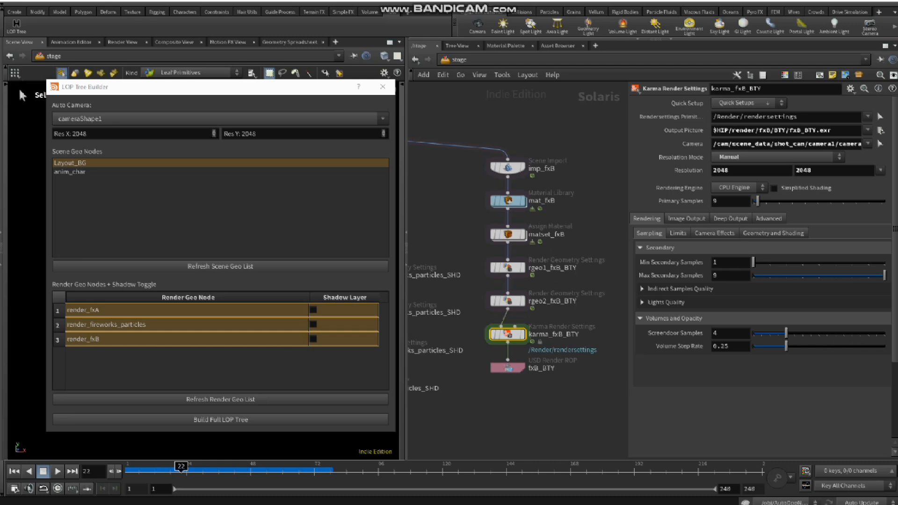
Step: Clear the previous selections, enable the shadow layer for render_fxB only, and select both Layout_BG and anim_char
left_click(70, 164)
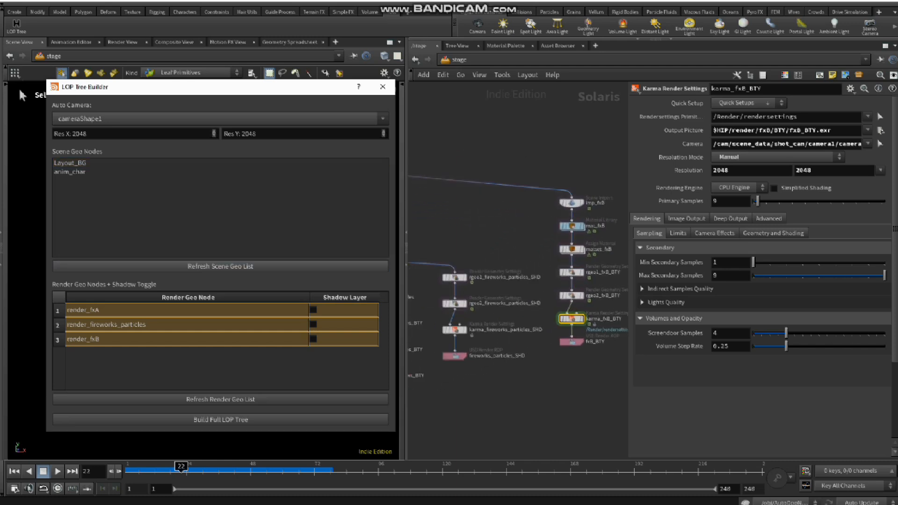
left_click(221, 369)
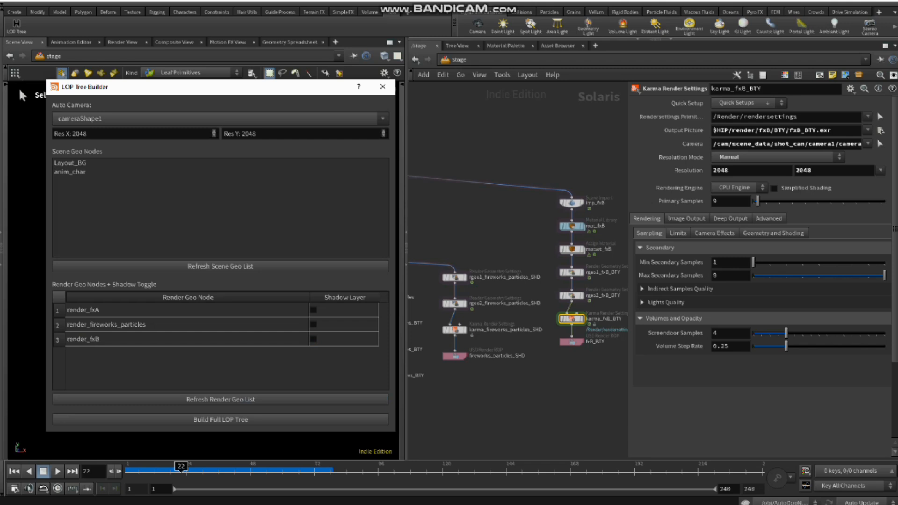
left_click(313, 339)
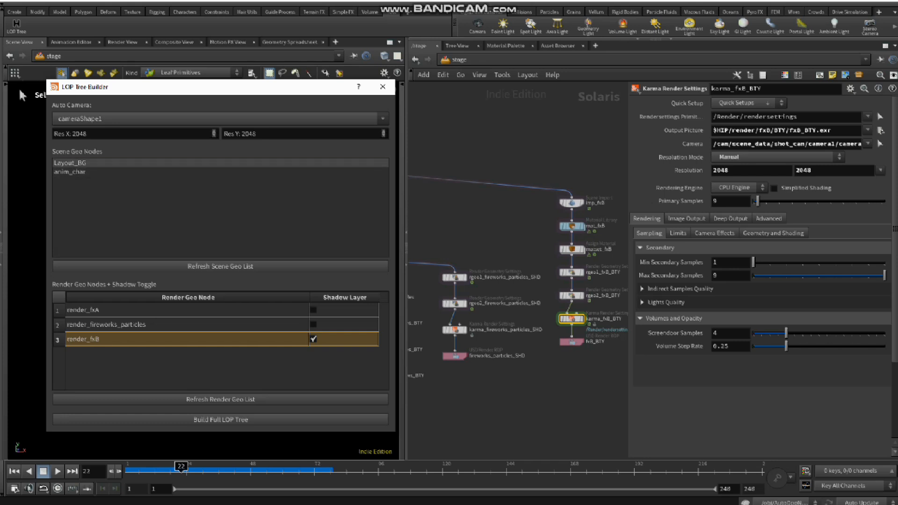
left_click(221, 163)
left_click(221, 172, "shift")
Step: Build the full LOP tree to add the fxB shadow branch and locate it in the Solaris network
scroll(460, 234, "down", 5)
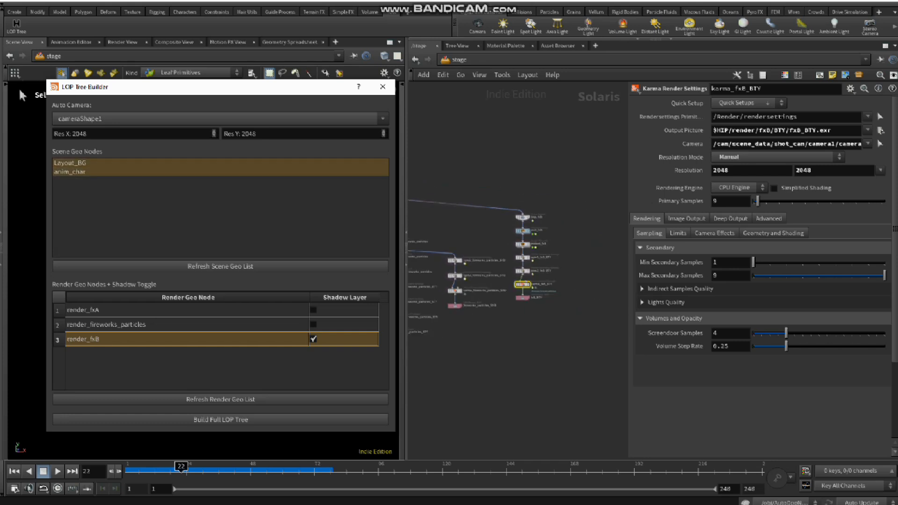
middle_click_drag(460, 234, 510, 226)
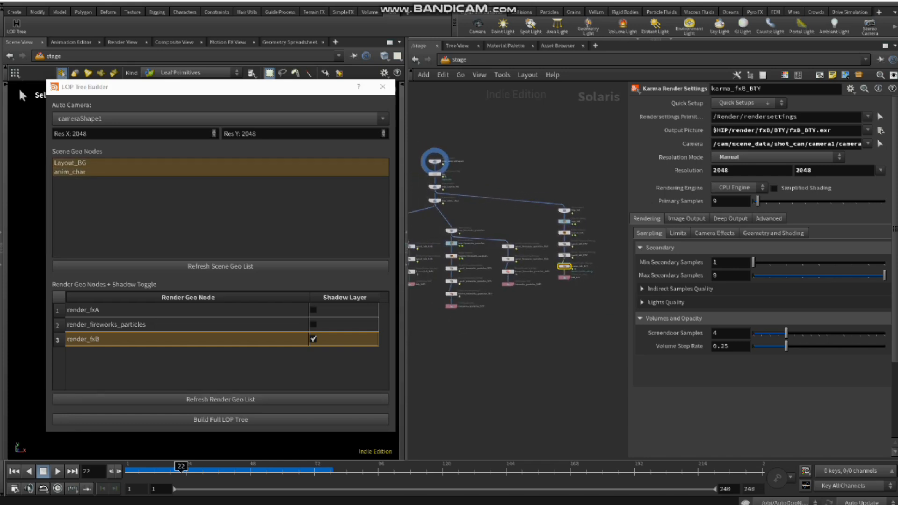
left_click(220, 420)
middle_click_drag(491, 271, 546, 281)
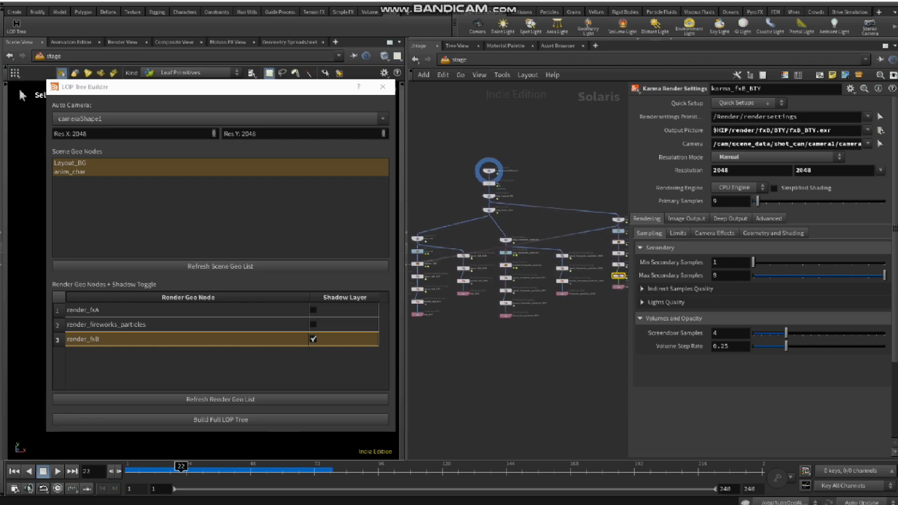
middle_click_drag(444, 267, 525, 270)
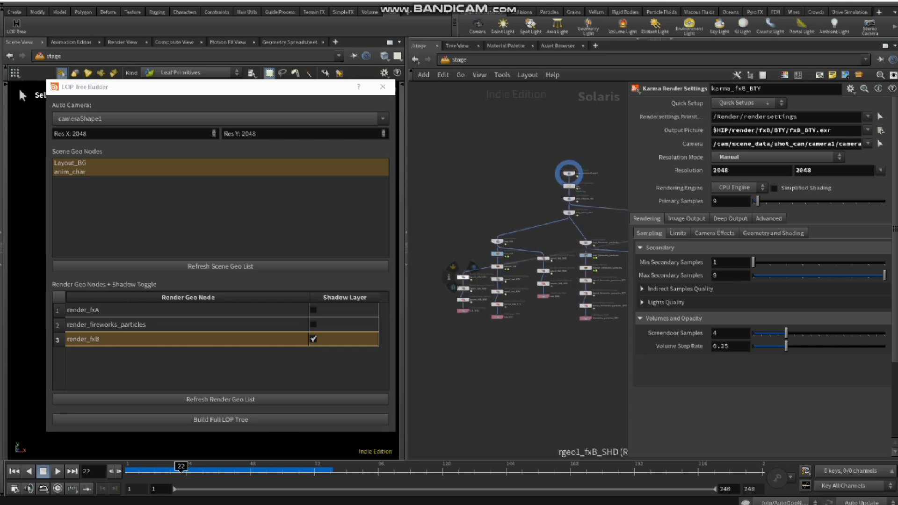
Step: Move the fxB shadow branch away from the fxA branch to the area near the fxB beauty branch
left_click_drag(463, 276, 610, 339, "ctrl")
middle_click_drag(610, 339, 443, 360)
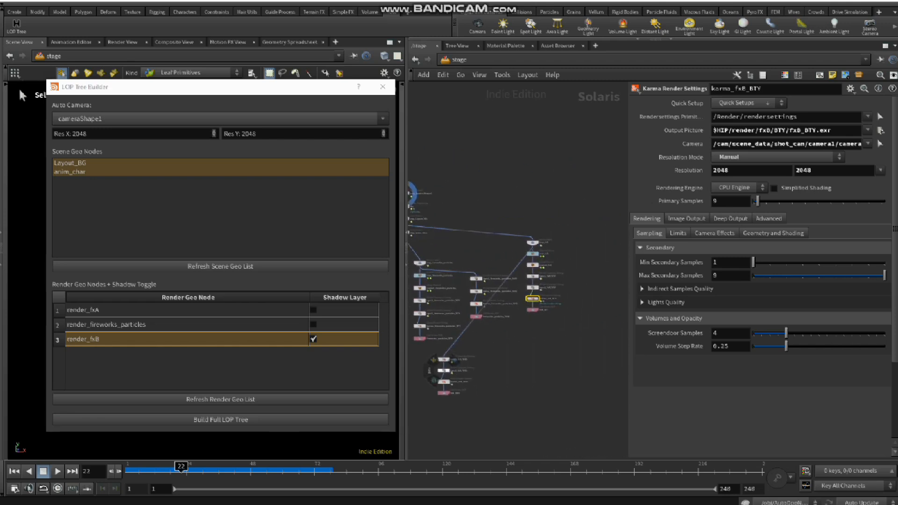
left_click_drag(443, 360, 588, 255, "ctrl")
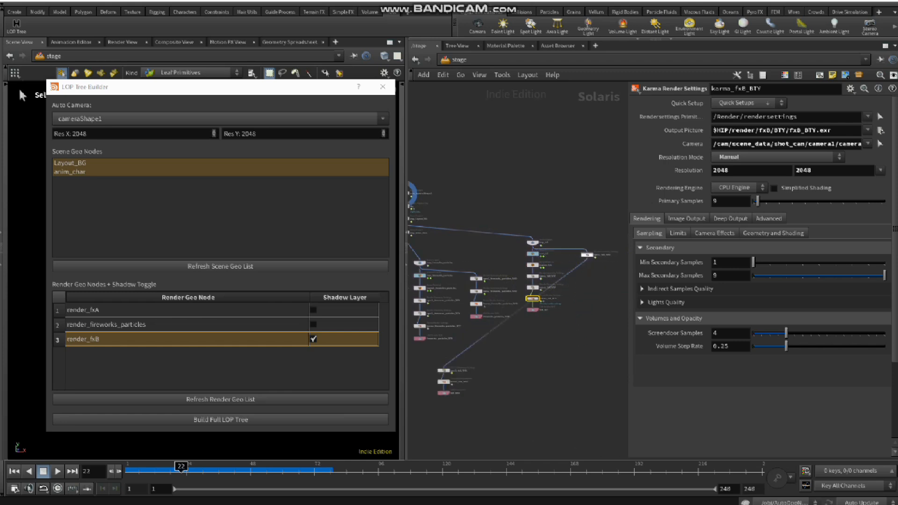
scroll(555, 284, "up", 5)
scroll(556, 316, "down", 5)
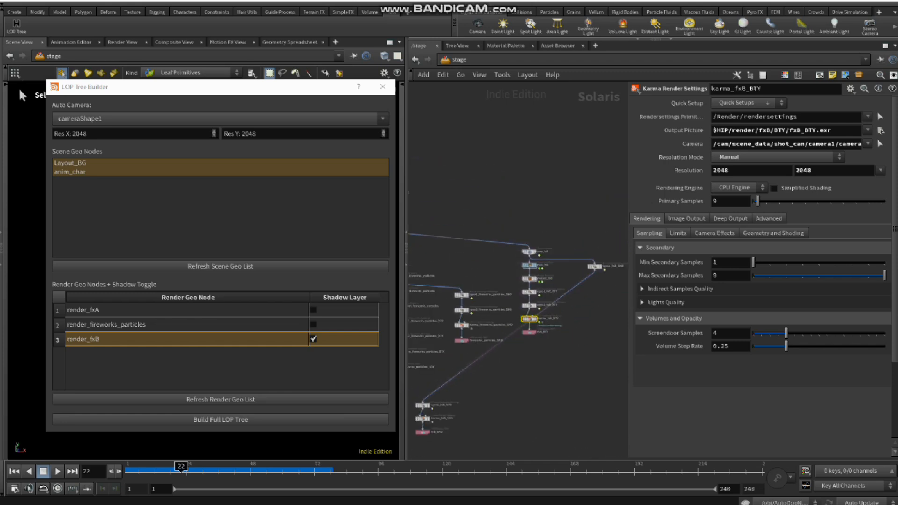
key("ctrl+z")
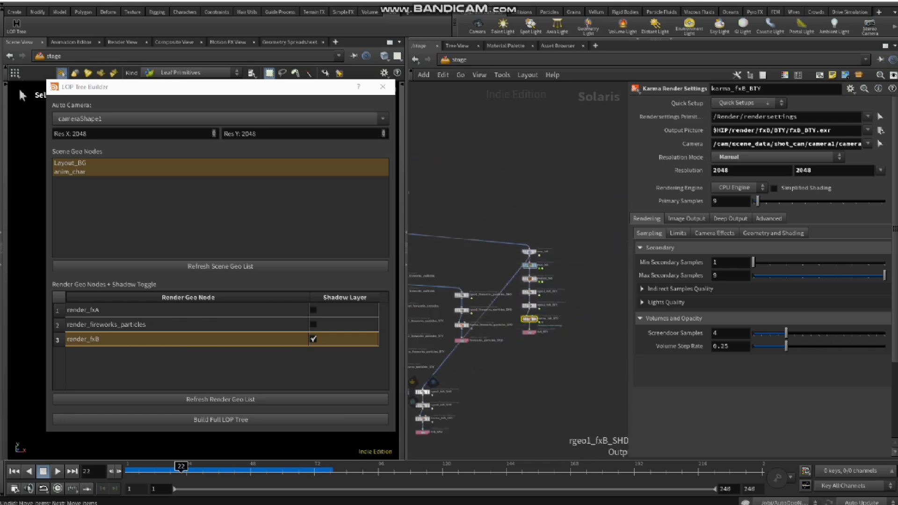
key("Tab")
mouse_move(538, 482)
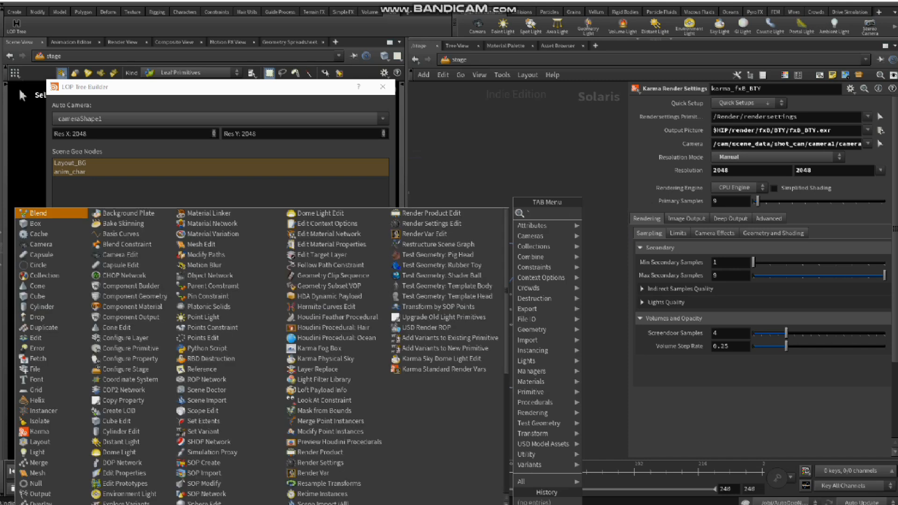
key("Escape")
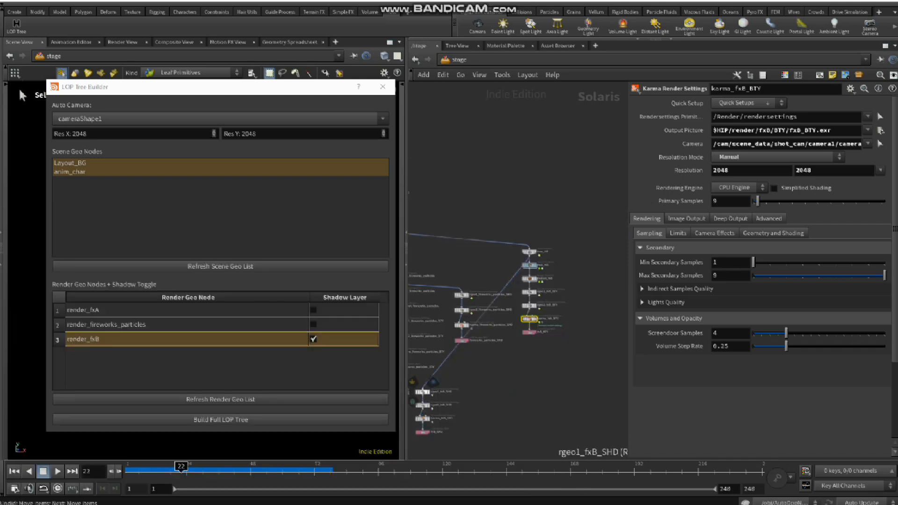
Step: Place the entire fxB shadow branch beside the fxB beauty branch and select rgeo1_fxB_SHD
left_click_drag(422, 392, 580, 265, "ctrl")
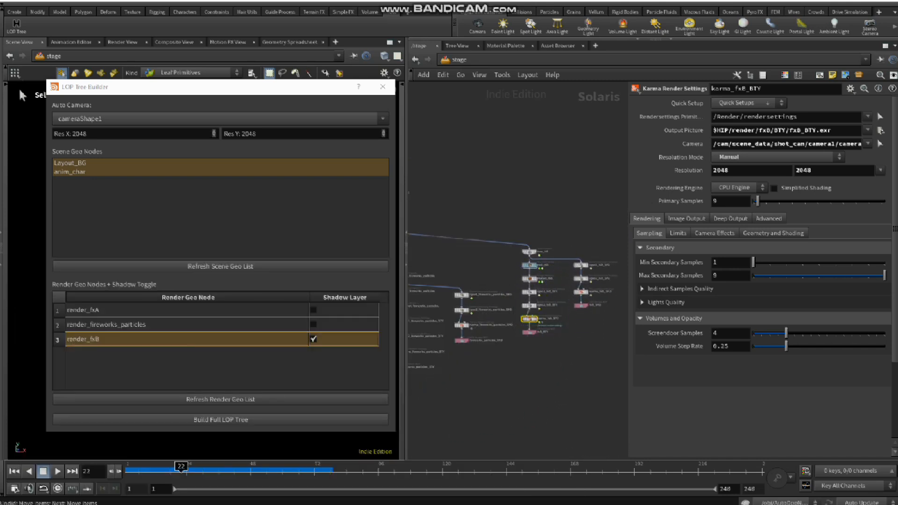
scroll(565, 334, "up", 4)
middle_click_drag(566, 333, 495, 382)
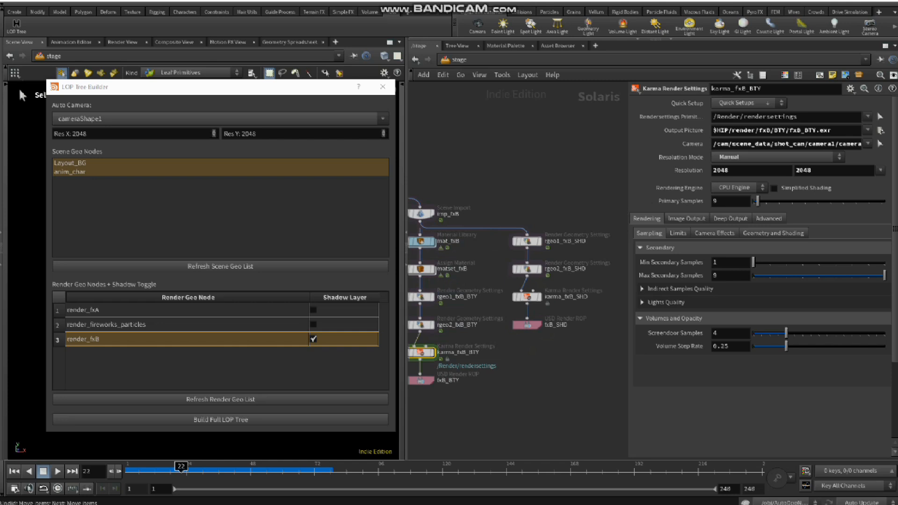
left_click_drag(561, 215, 526, 245)
middle_click_drag(532, 346, 551, 349)
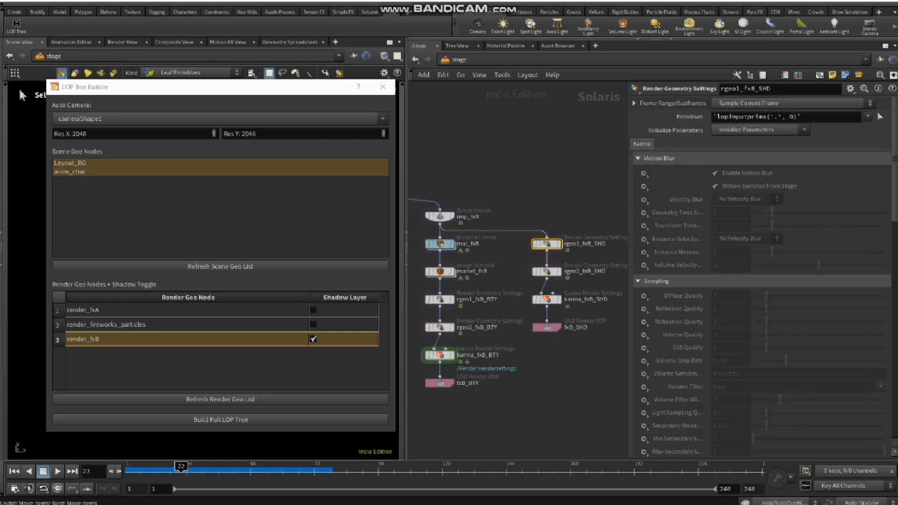
Step: Close the LOP Tree Builder, display karma_fxB_SHD and look through cameraShape1 in the viewport
left_click(382, 86)
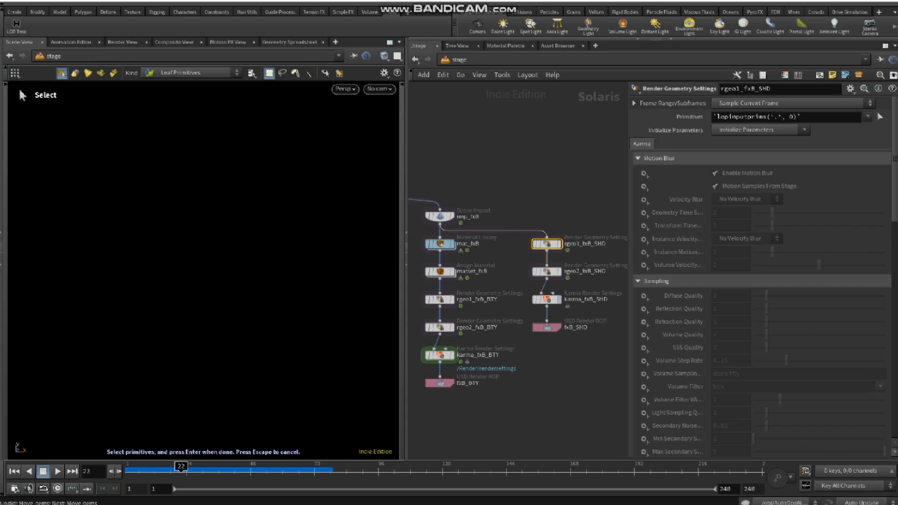
mouse_move(546, 300)
middle_click_drag(547, 300, 562, 304)
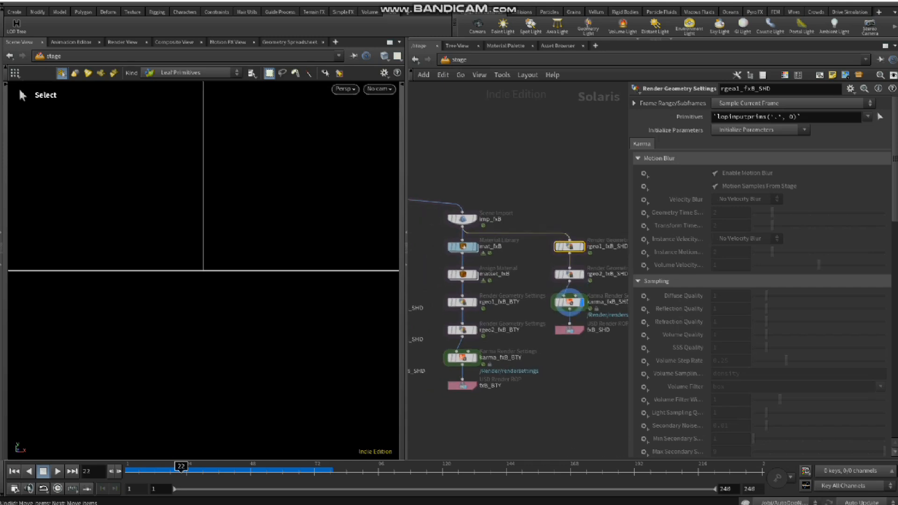
left_click(380, 88)
left_click(446, 110)
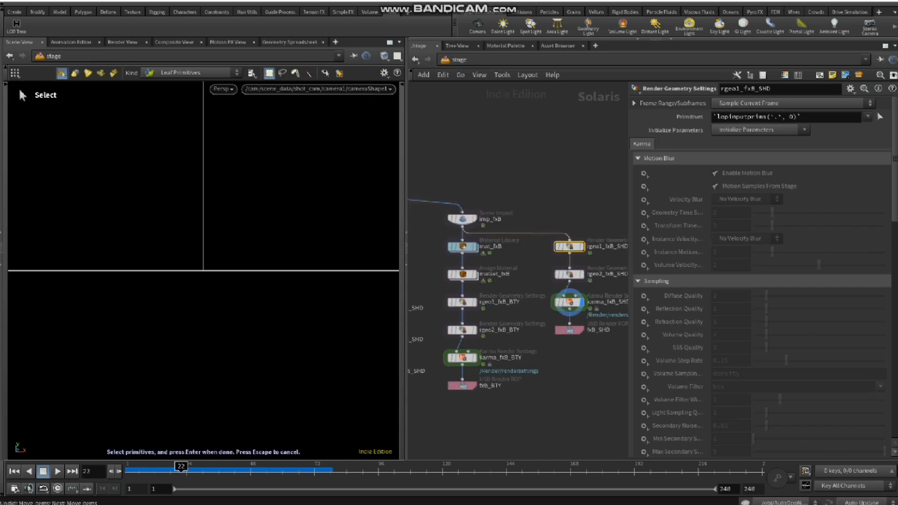
Step: Widen the scene viewport and display the karma_fxA_BTY output of the fxA beauty branch
scroll(508, 375, "down", 3)
middle_click_drag(507, 374, 605, 359)
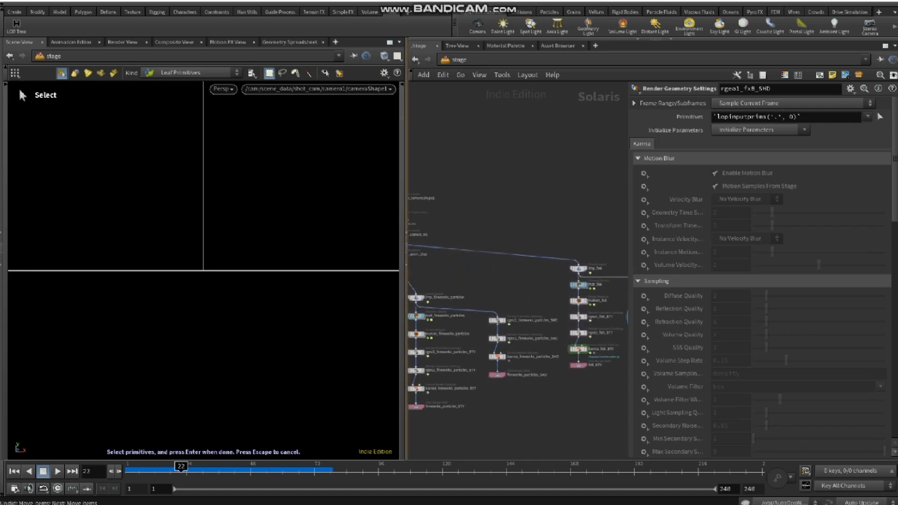
left_click_drag(406, 198, 457, 198)
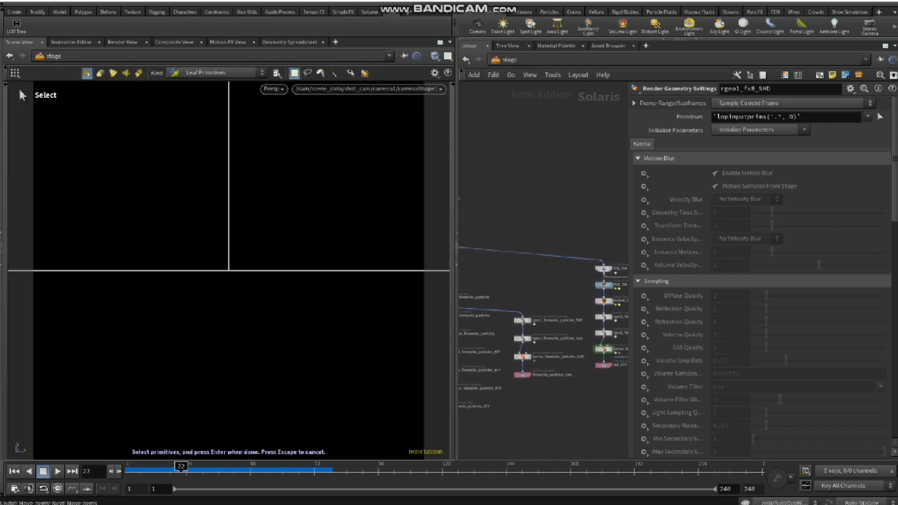
middle_click_drag(481, 300, 619, 276)
middle_click_drag(533, 281, 602, 269)
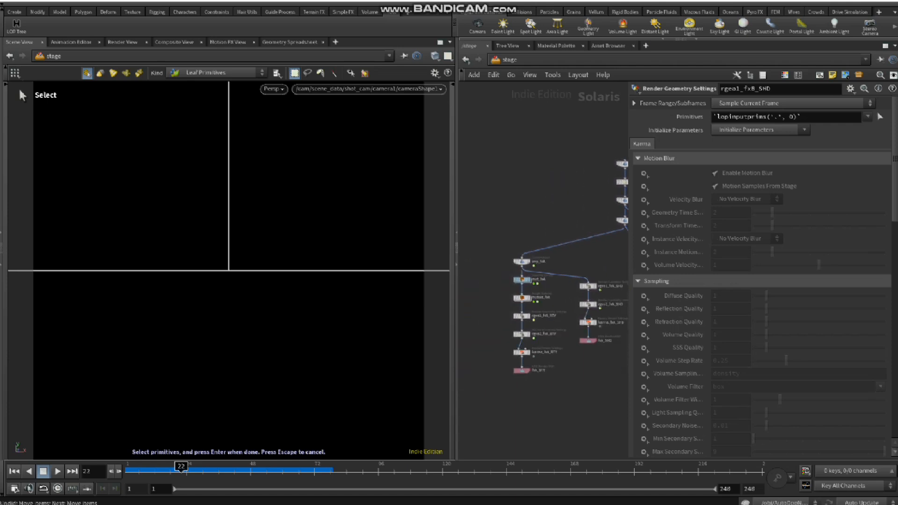
scroll(540, 359, "up", 4)
left_click(518, 346)
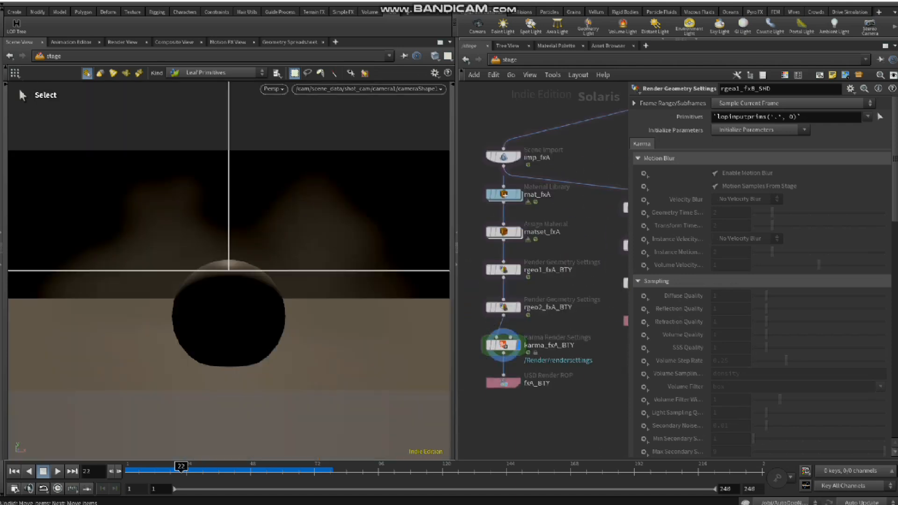
Step: Display karma_fireworks_particles_BTY in the viewport and select it to inspect its Karma render settings
scroll(554, 406, "down", 4)
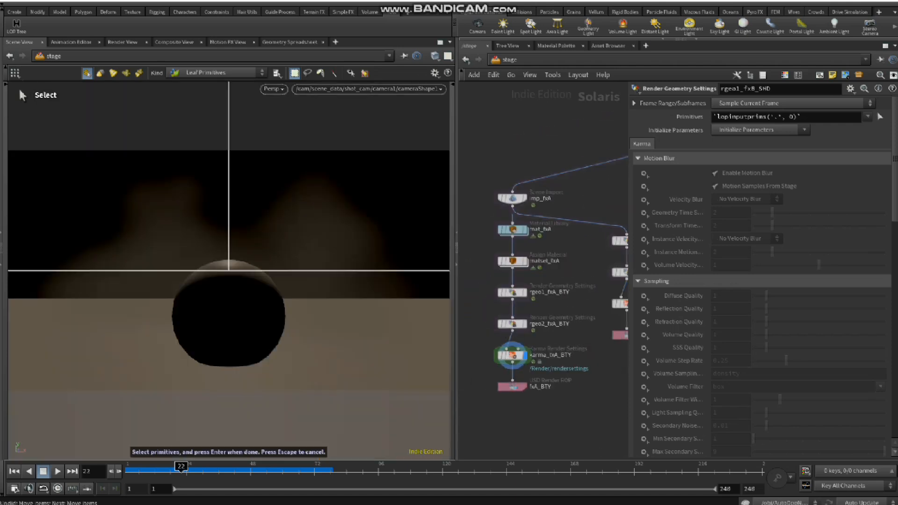
middle_click_drag(557, 402, 543, 391)
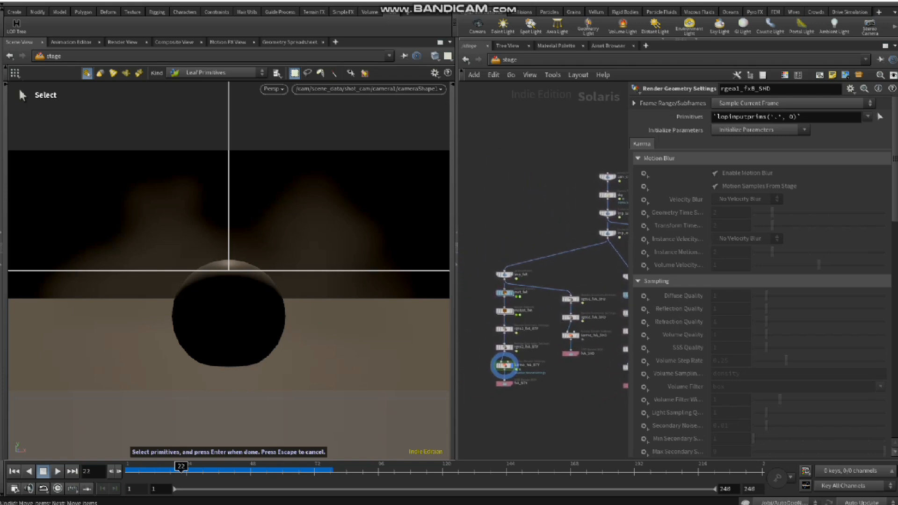
scroll(505, 365, "up", 4)
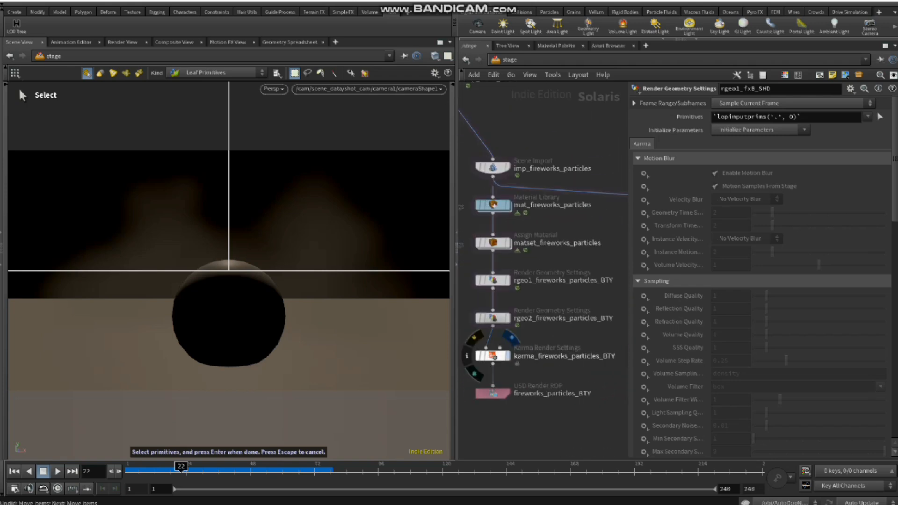
left_click(508, 356)
left_click(493, 356)
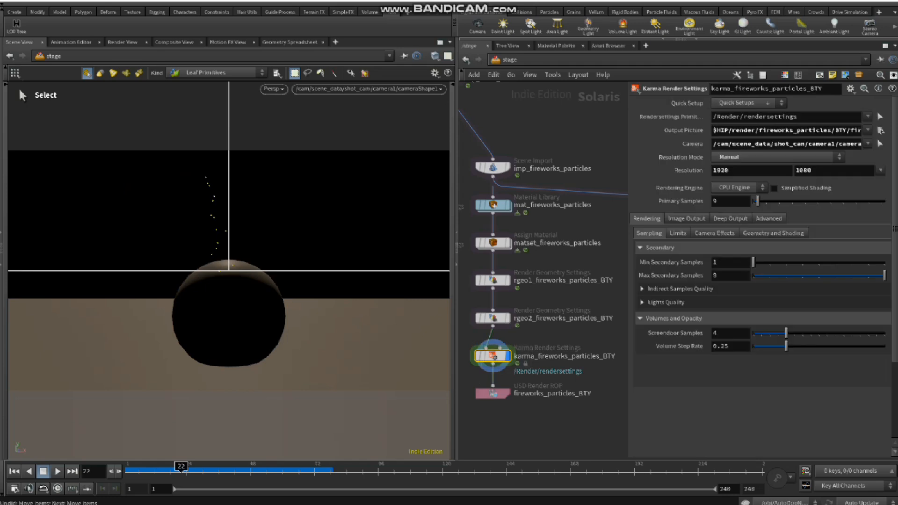
Step: Display the imp_fxB scene import node to preview the fxB branch in the viewport
scroll(609, 259, "down", 4)
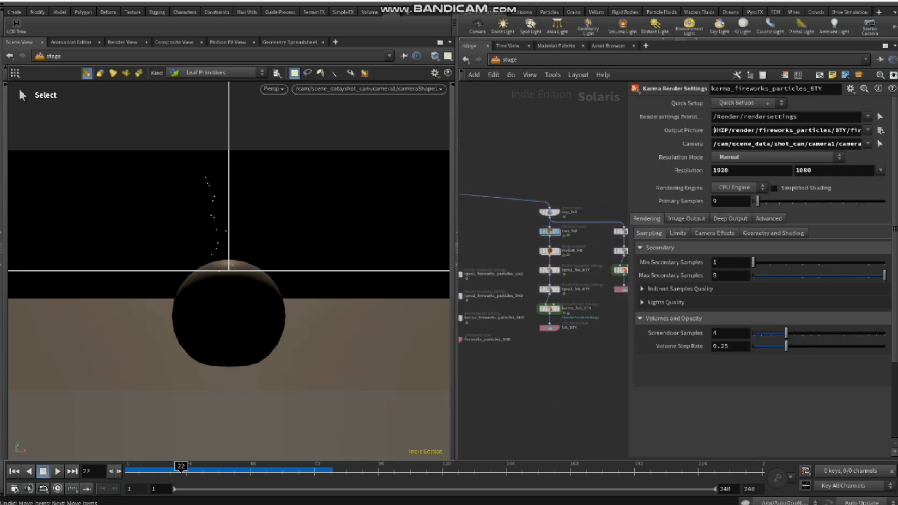
middle_click_drag(585, 258, 567, 274)
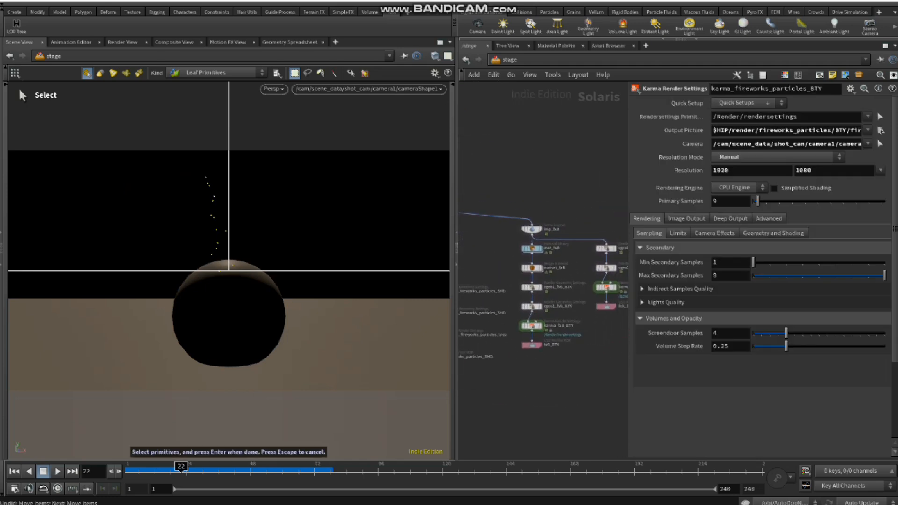
scroll(539, 220, "up", 4)
left_click(542, 237)
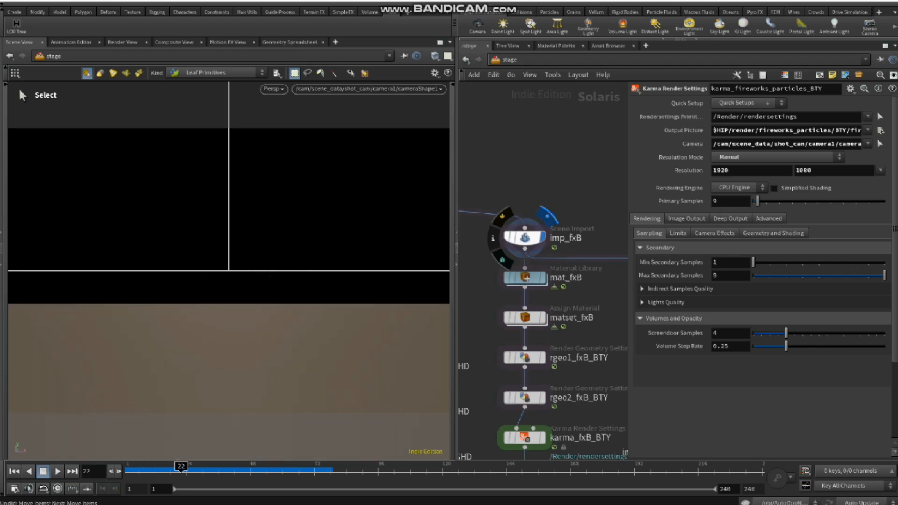
Step: Display karma_fxB_SHD and select it to check its output picture path and resolution
middle_click_drag(527, 279, 340, 129)
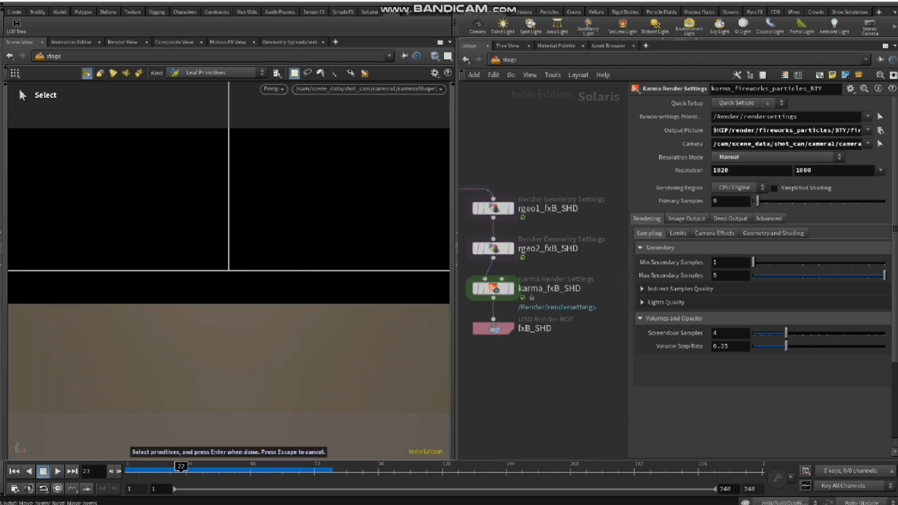
left_click(512, 288)
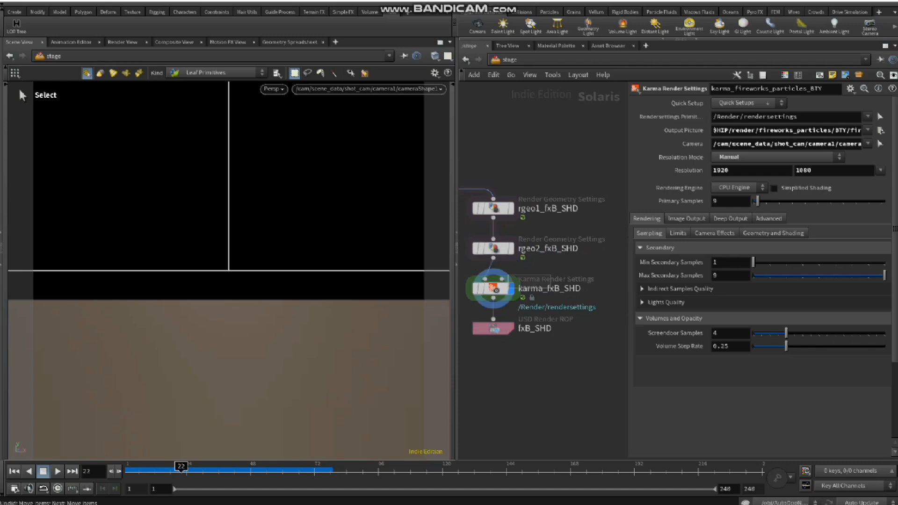
left_click(493, 288)
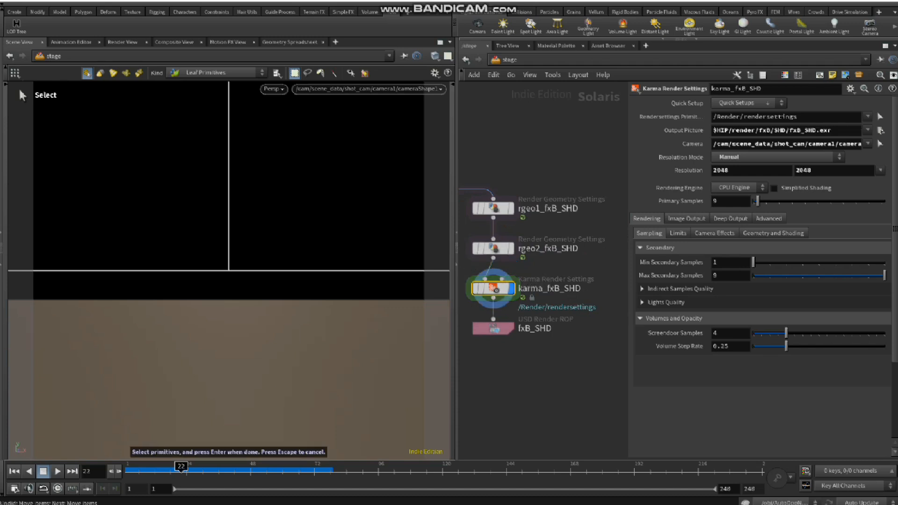
scroll(536, 346, "down", 3)
middle_click_drag(537, 346, 628, 345)
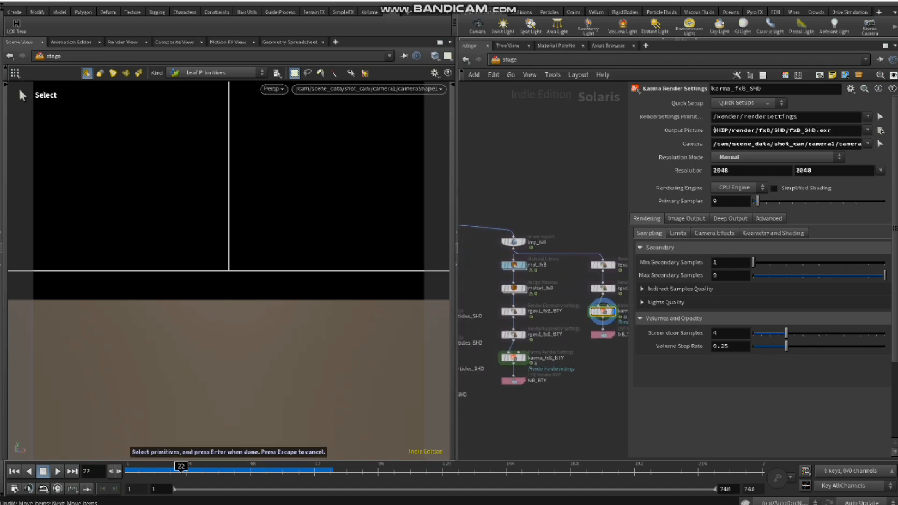